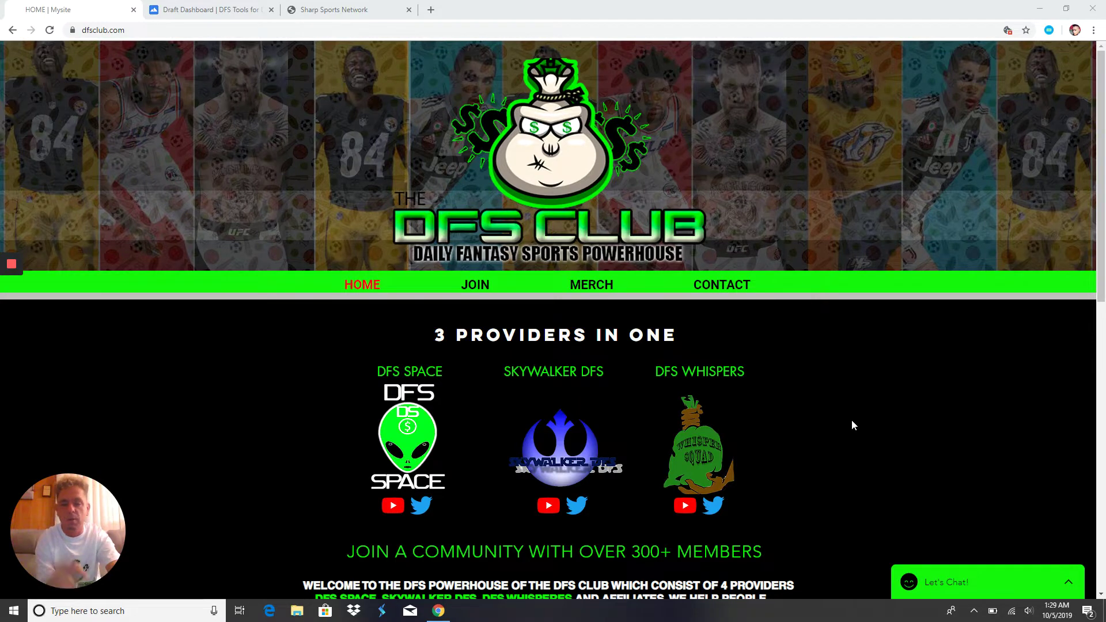
pyautogui.scroll(-1, 850, 421)
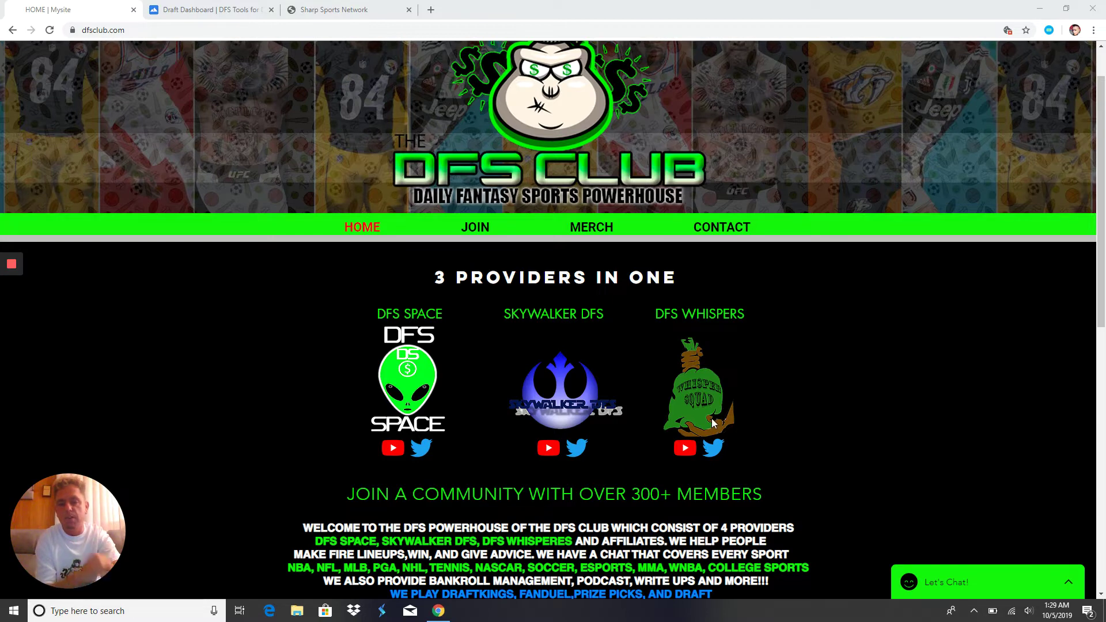
pyautogui.scroll(1, 896, 431)
pyautogui.scroll(1, 896, 431)
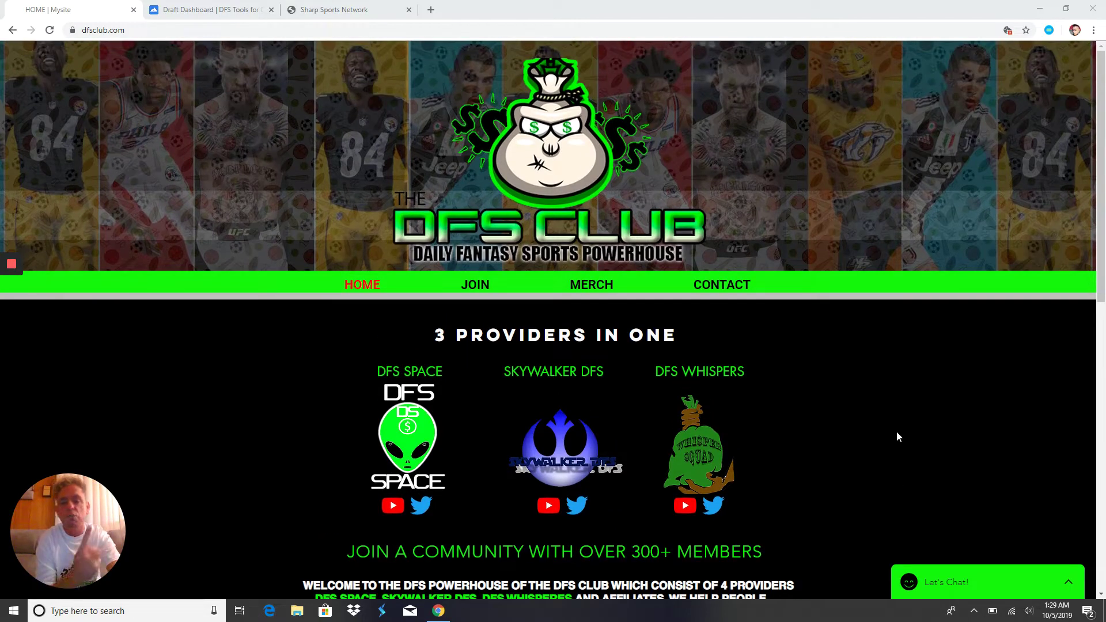
pyautogui.scroll(-2, 896, 431)
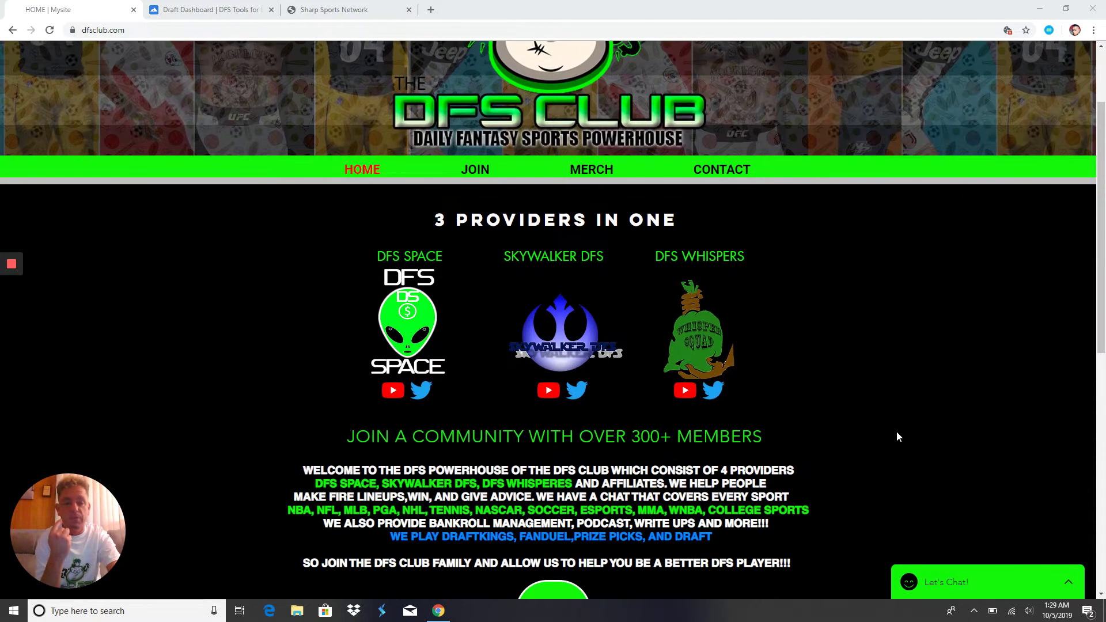
pyautogui.scroll(-1, 896, 431)
pyautogui.scroll(-1, 896, 431)
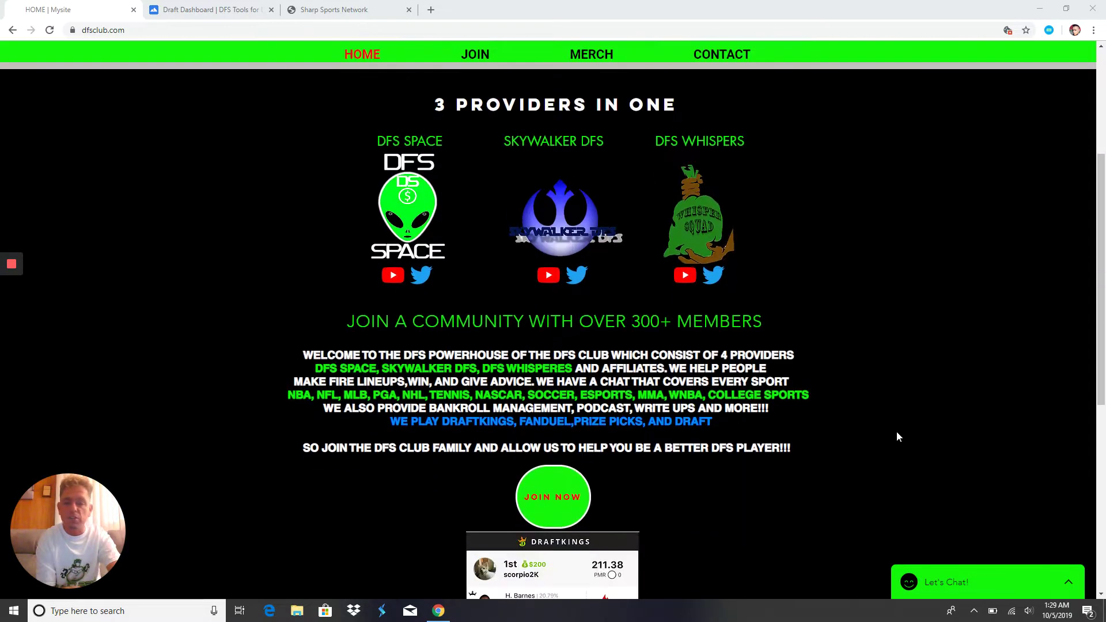
pyautogui.scroll(-1, 895, 432)
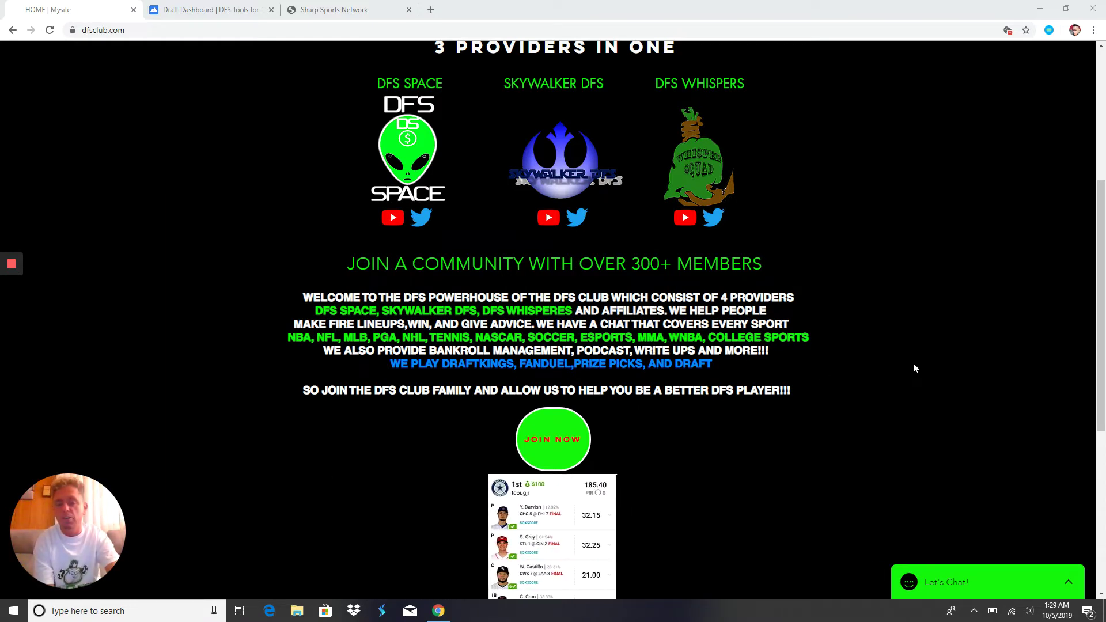
pyautogui.scroll(2, 913, 362)
pyautogui.scroll(2, 913, 362)
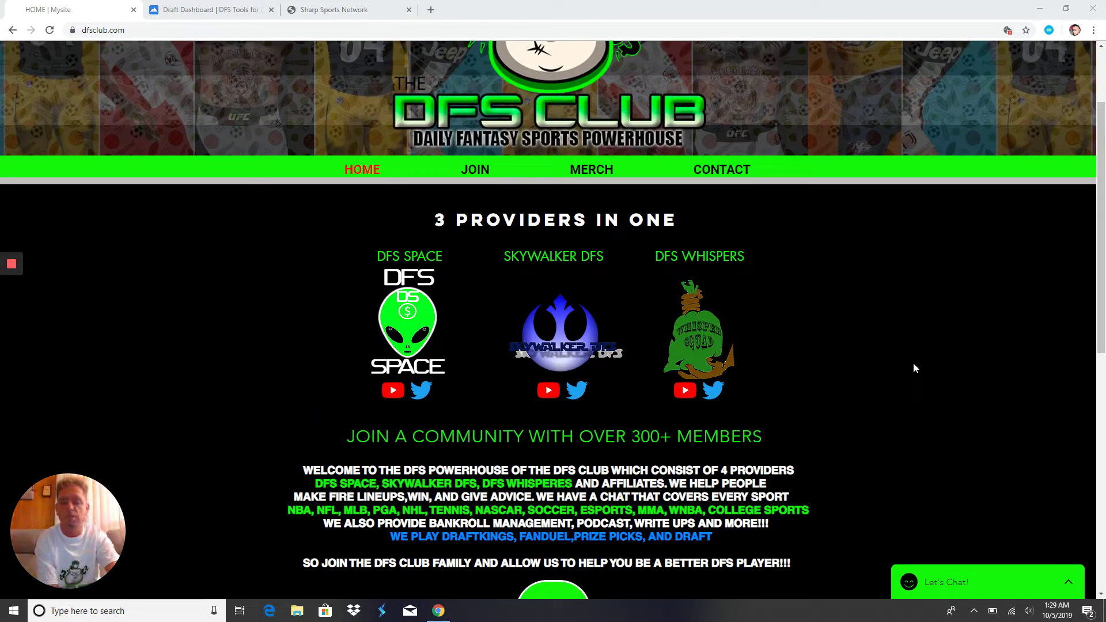
pyautogui.scroll(-3, 913, 362)
pyautogui.scroll(-1, 913, 362)
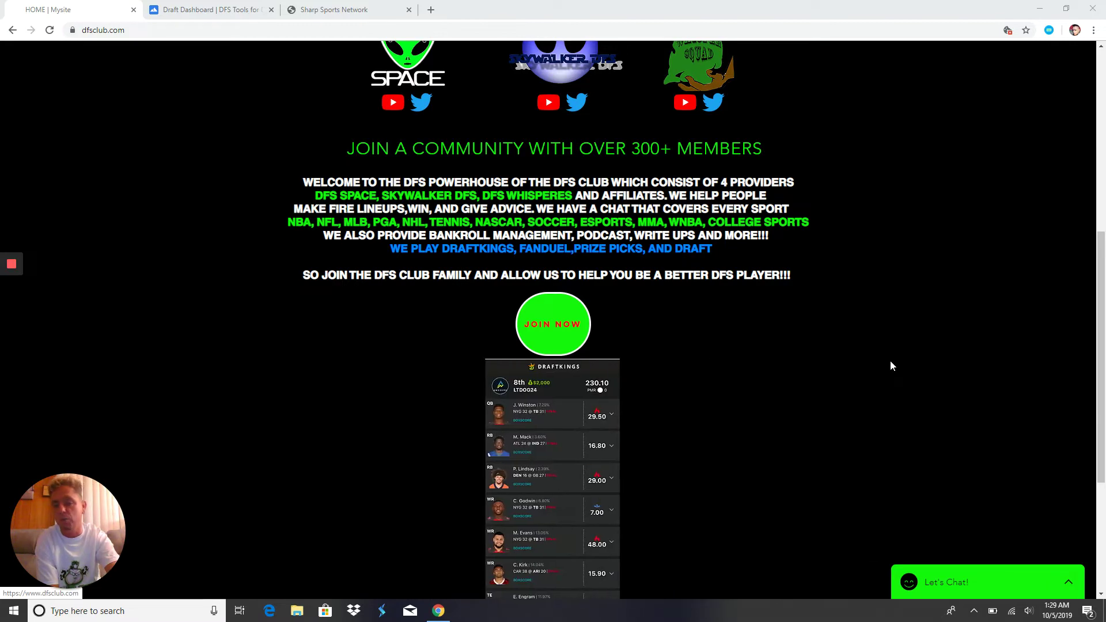
pyautogui.scroll(2, 889, 360)
pyautogui.scroll(2, 889, 361)
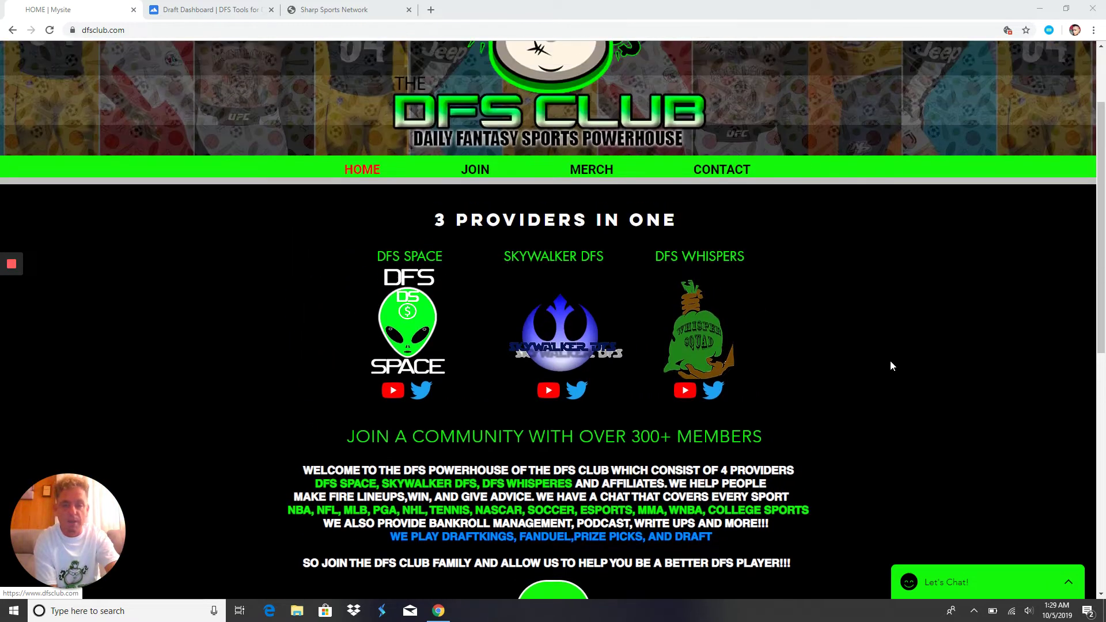
pyautogui.scroll(-1, 792, 414)
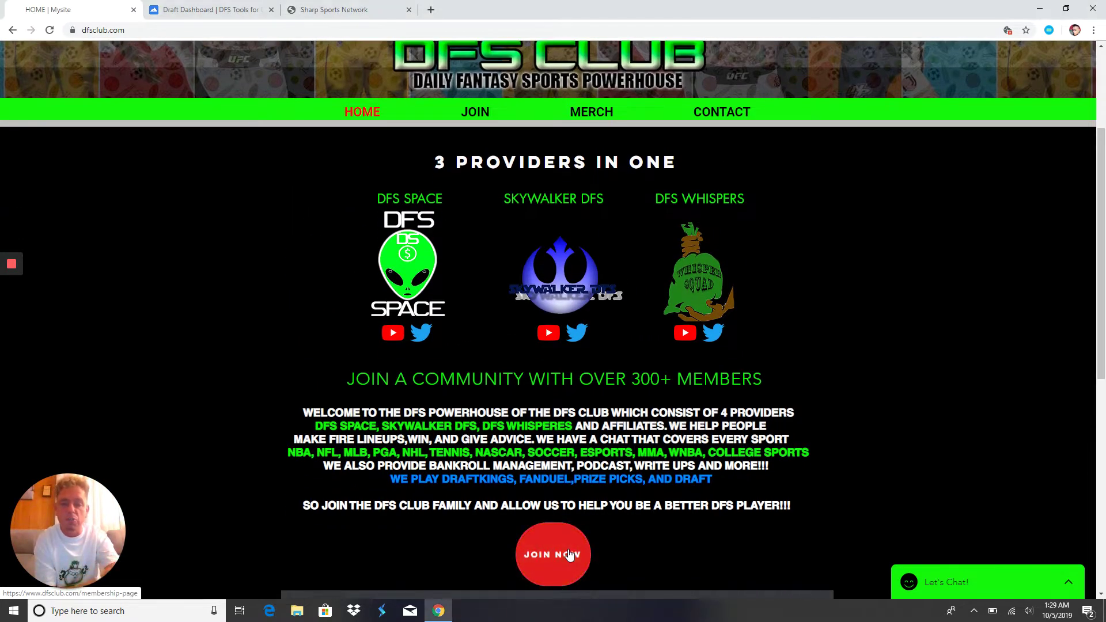
# Step: Open DFS Club's Skywalker membership page with the Bronze, Silver and Gold plans
pyautogui.click(550, 550)
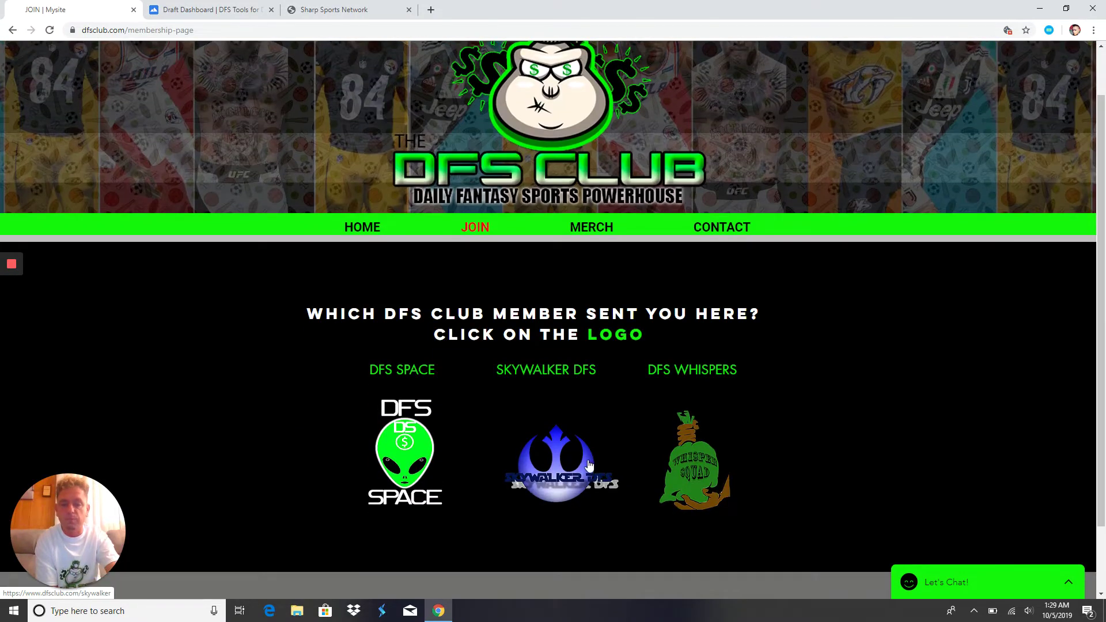
pyautogui.click(587, 474)
pyautogui.scroll(-2, 858, 417)
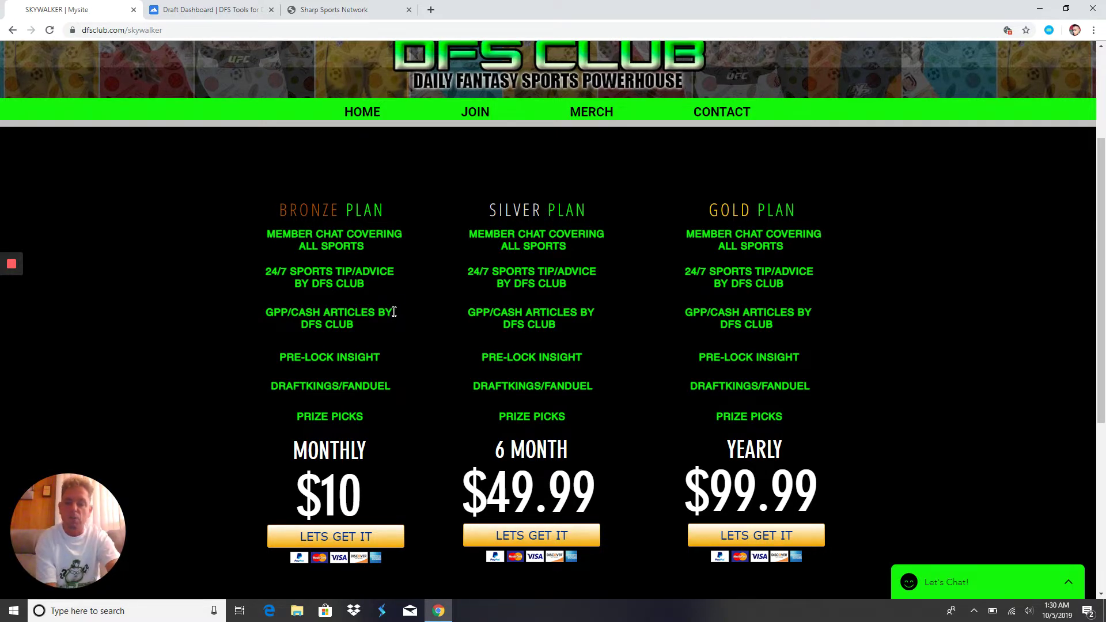
pyautogui.scroll(-1, 393, 312)
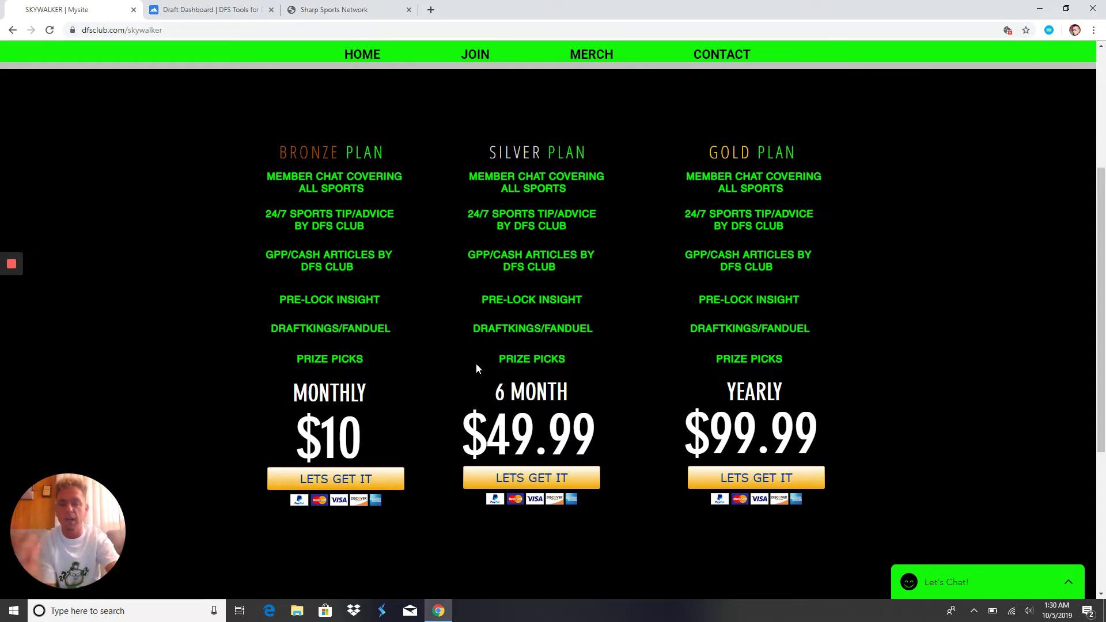
pyautogui.scroll(5, 476, 363)
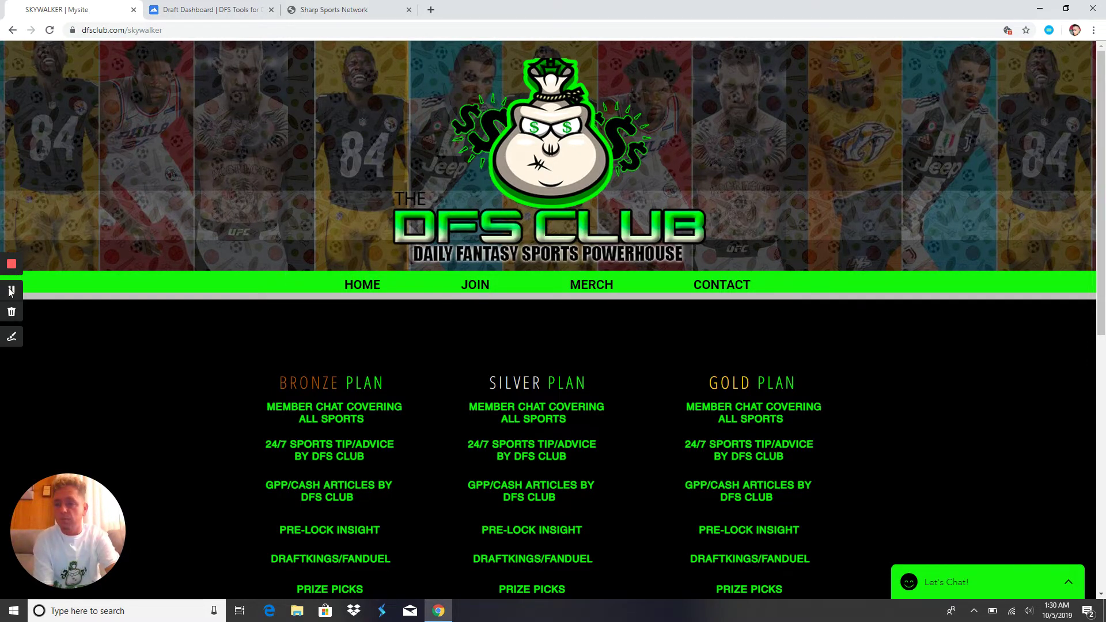
# Step: Switch to the Draft Dashboard tab with its NHL injury and player stock updates
pyautogui.hotkey('ctrl', 'Tab')
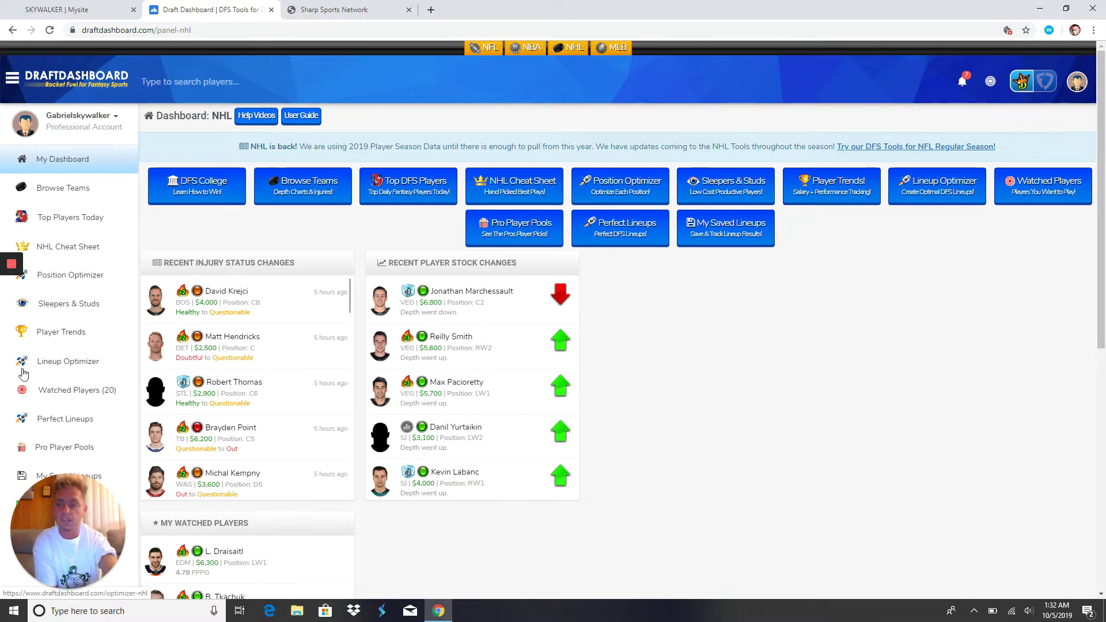
# Step: Open Watched Players (20) from the sidebar to list the NHL players
pyautogui.click(48, 390)
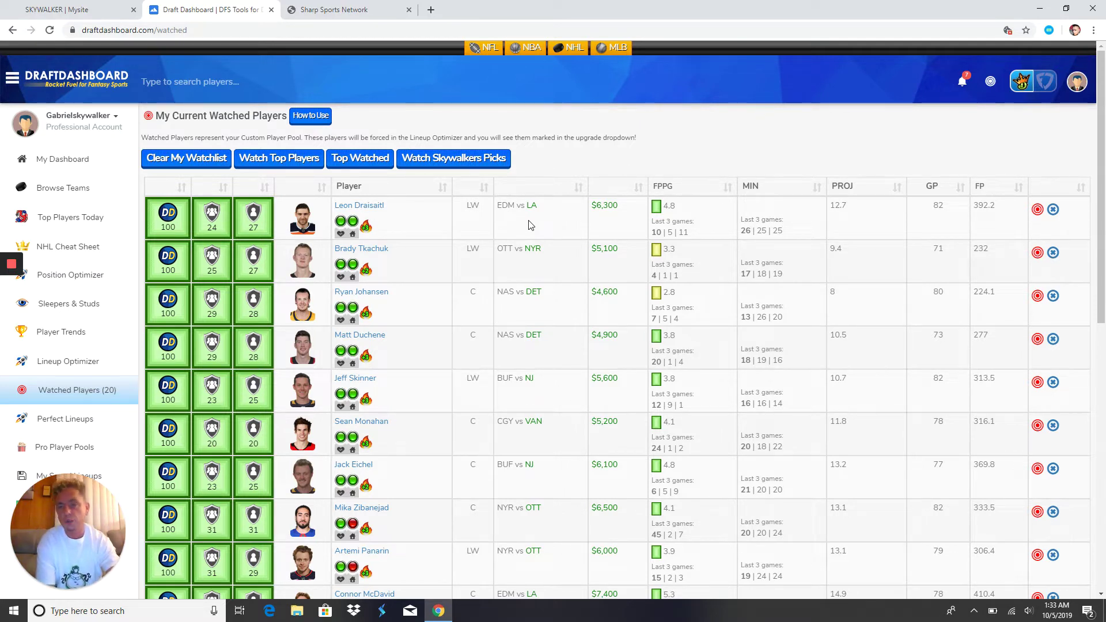
pyautogui.scroll(-1, 530, 225)
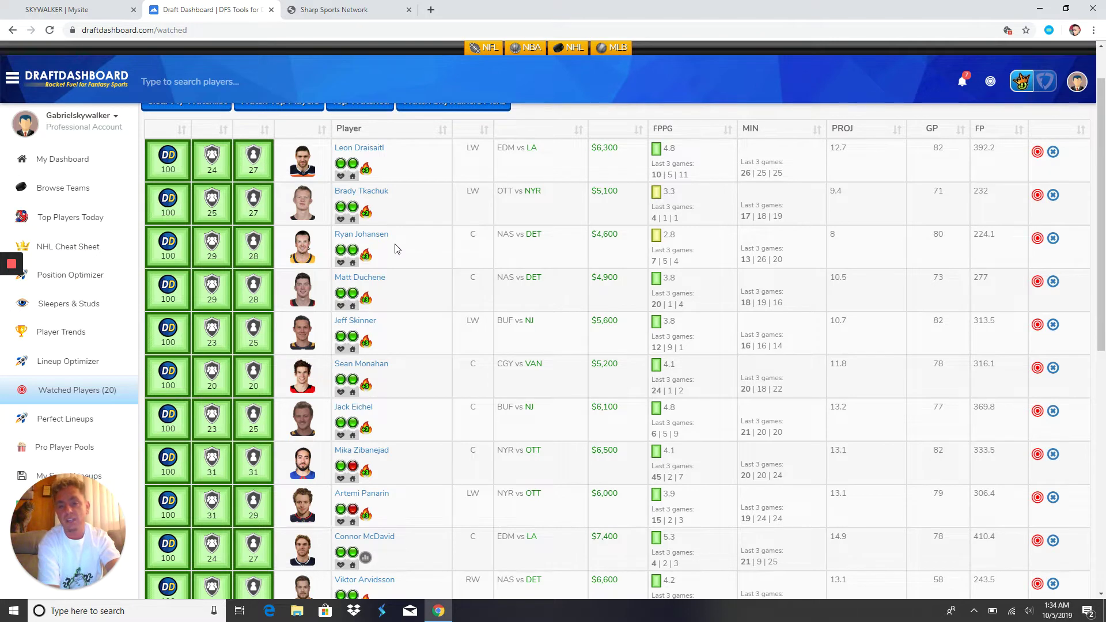
pyautogui.scroll(-1, 395, 250)
pyautogui.scroll(-1, 395, 249)
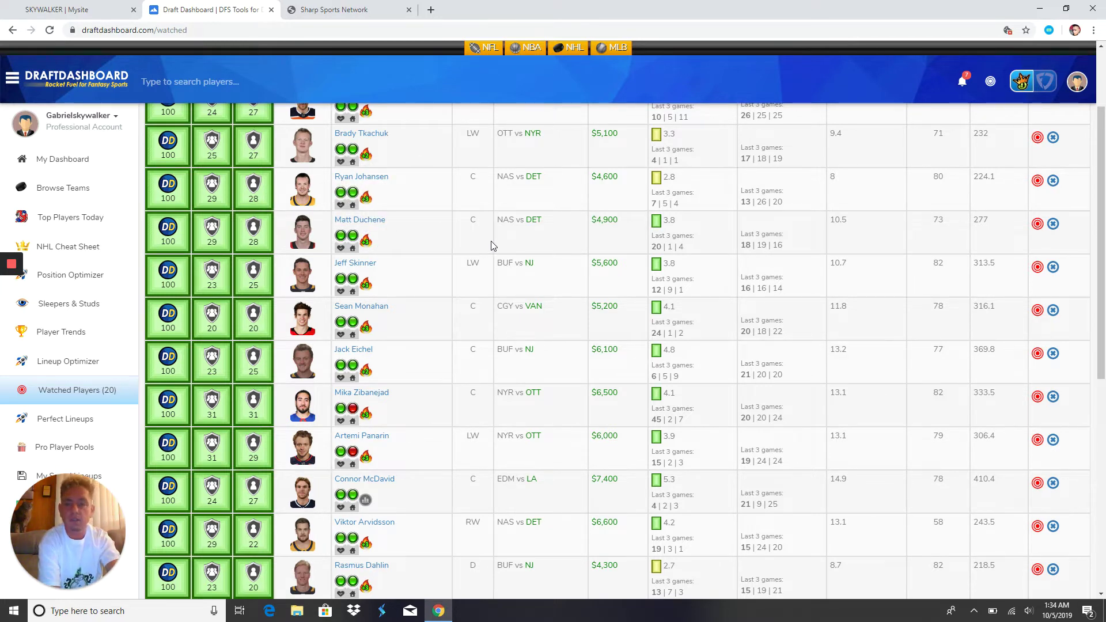
pyautogui.scroll(-1, 491, 245)
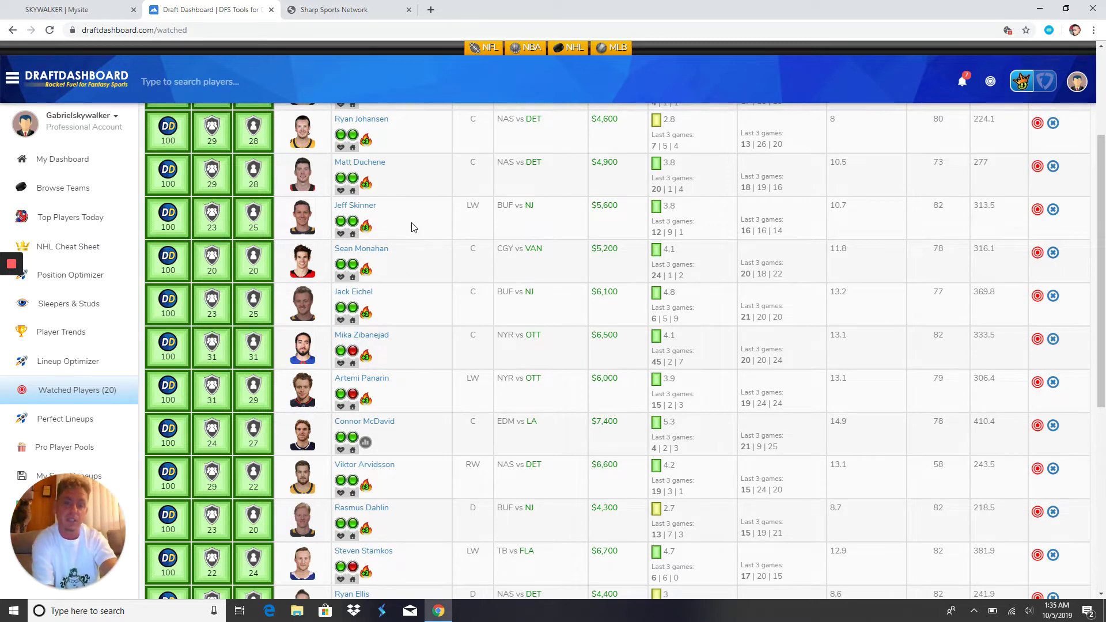
pyautogui.scroll(-1, 394, 224)
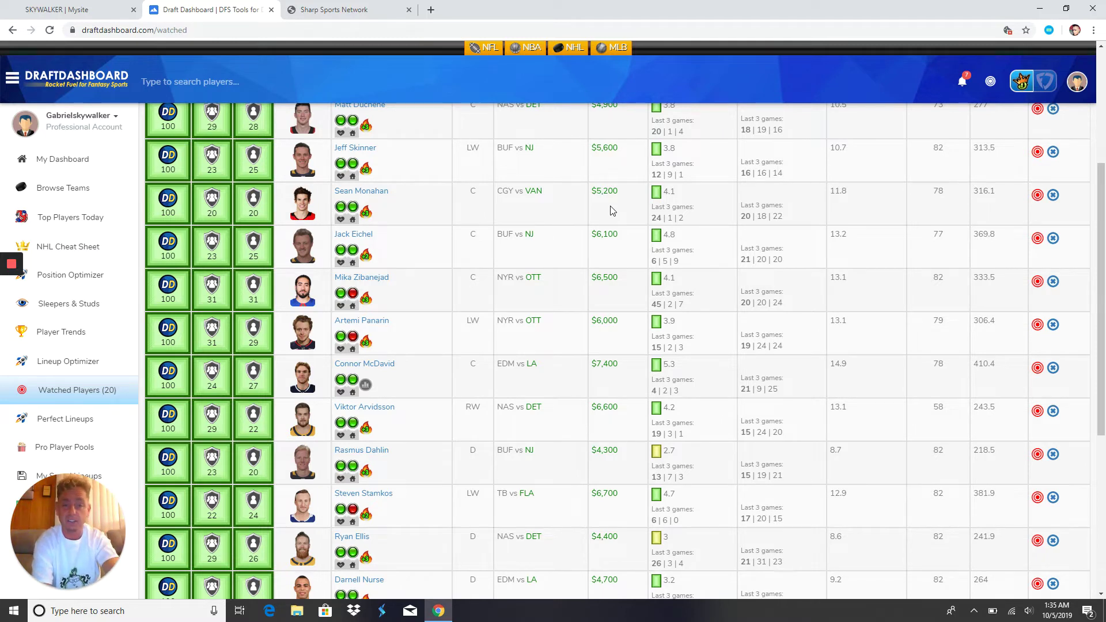
pyautogui.scroll(-1, 610, 209)
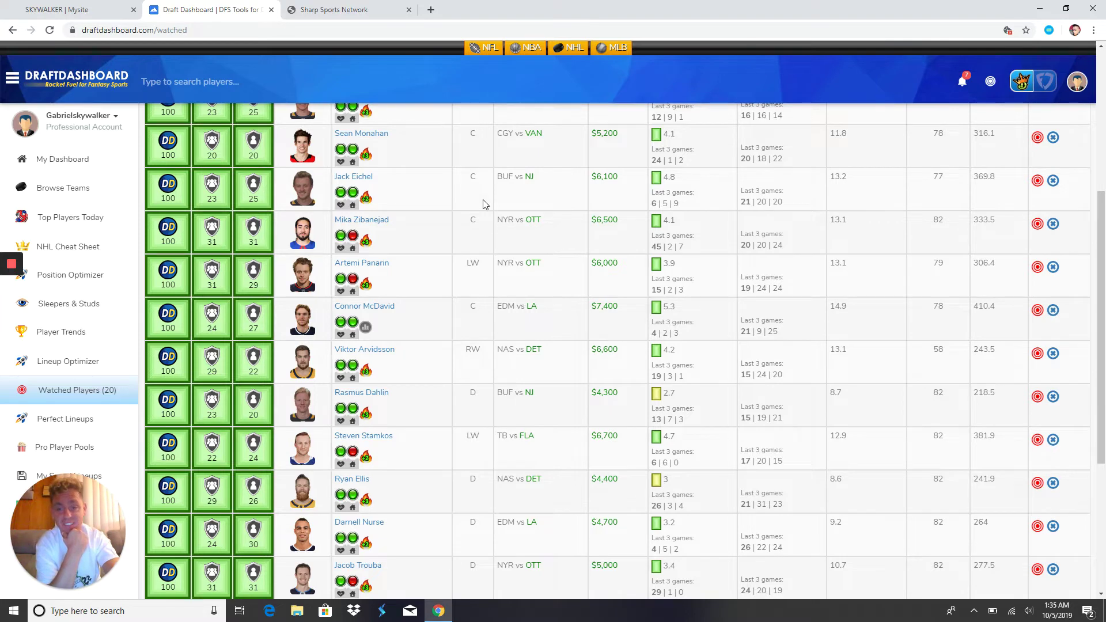
pyautogui.scroll(-1, 482, 204)
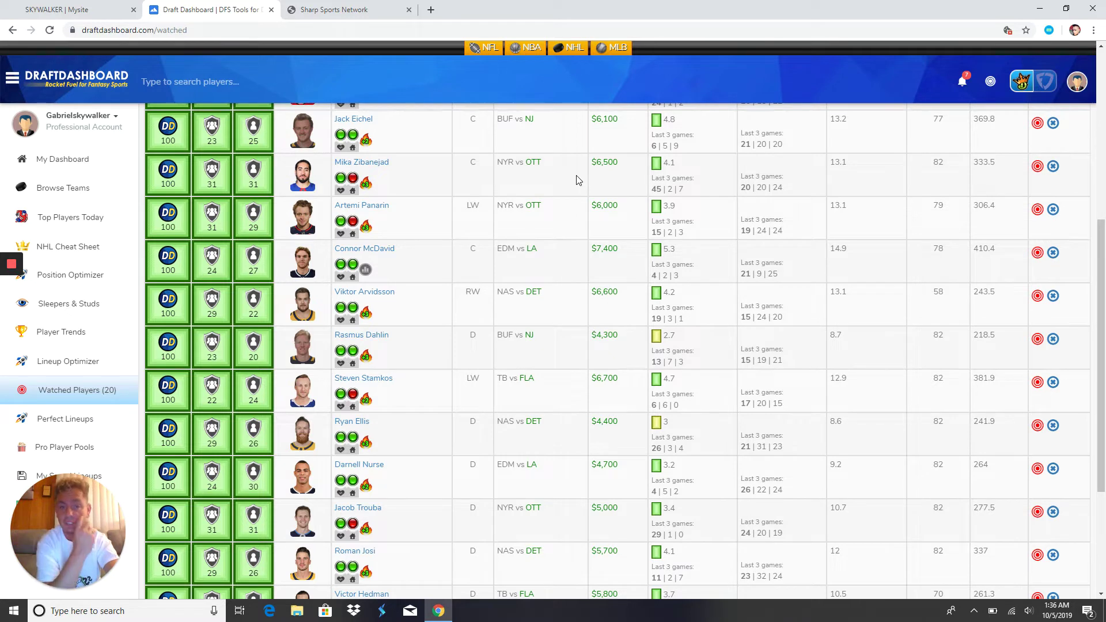
pyautogui.scroll(-1, 577, 179)
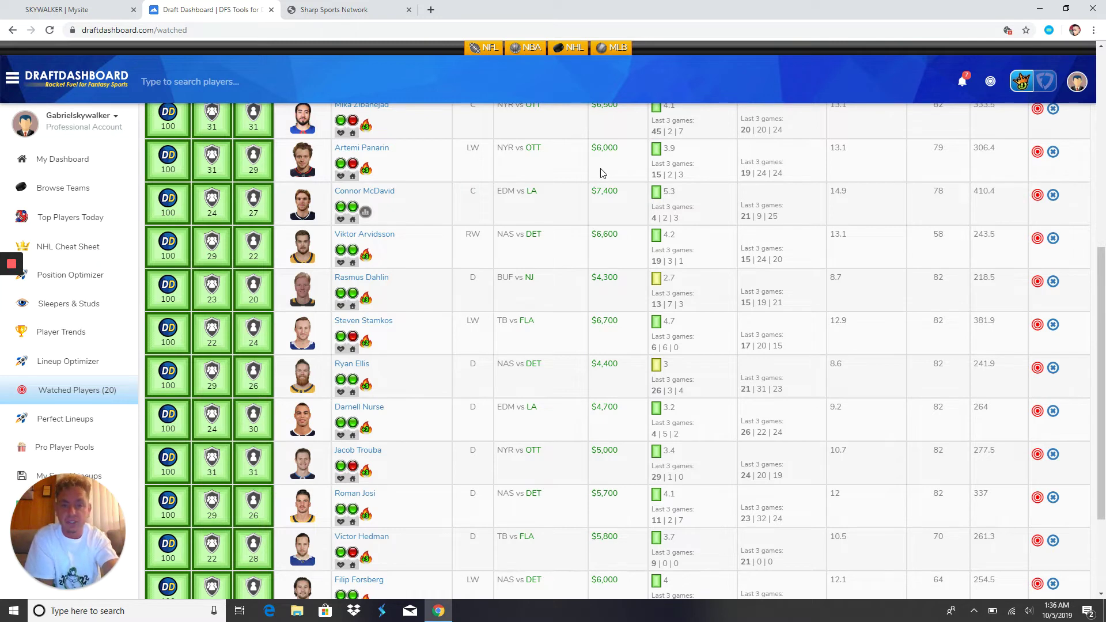
pyautogui.scroll(-1, 600, 176)
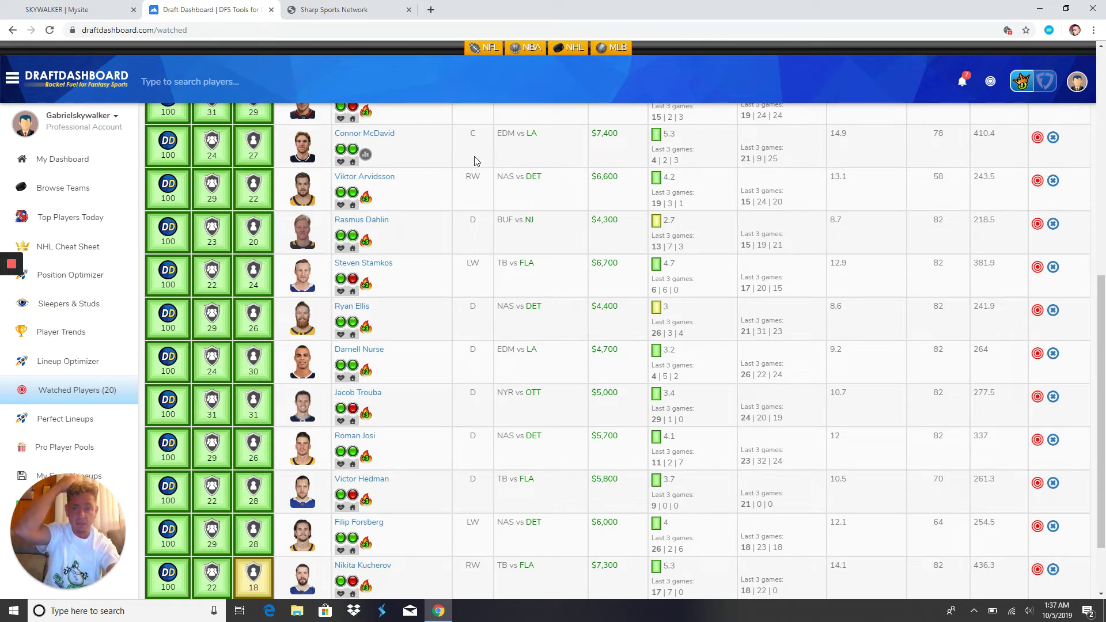
pyautogui.scroll(-2, 394, 164)
pyautogui.scroll(-2, 413, 162)
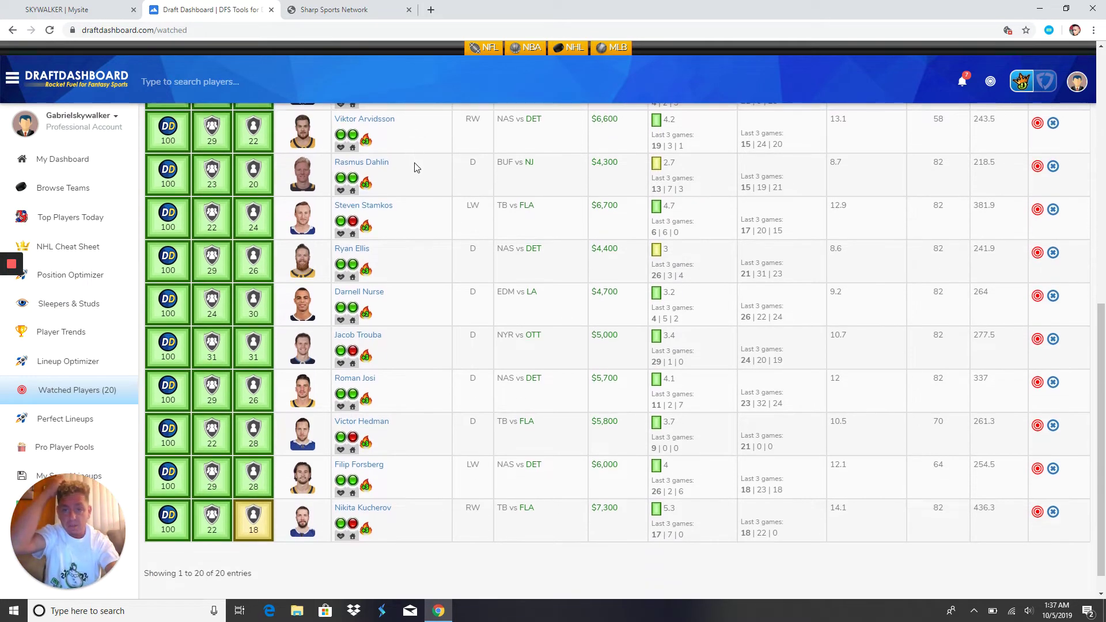
pyautogui.scroll(2, 413, 162)
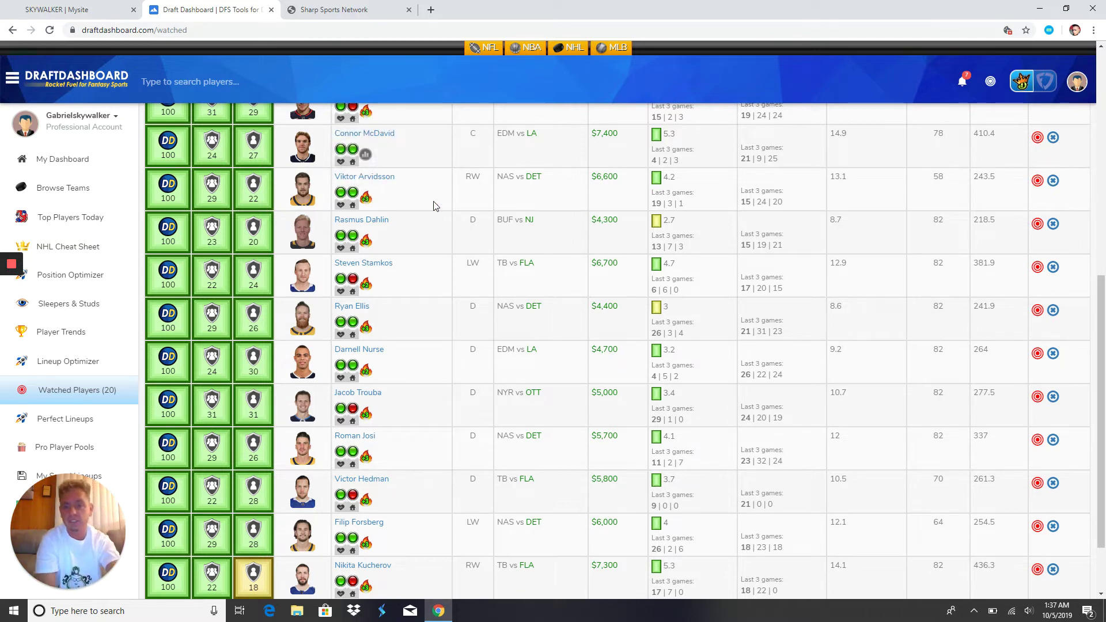
pyautogui.scroll(-2, 435, 204)
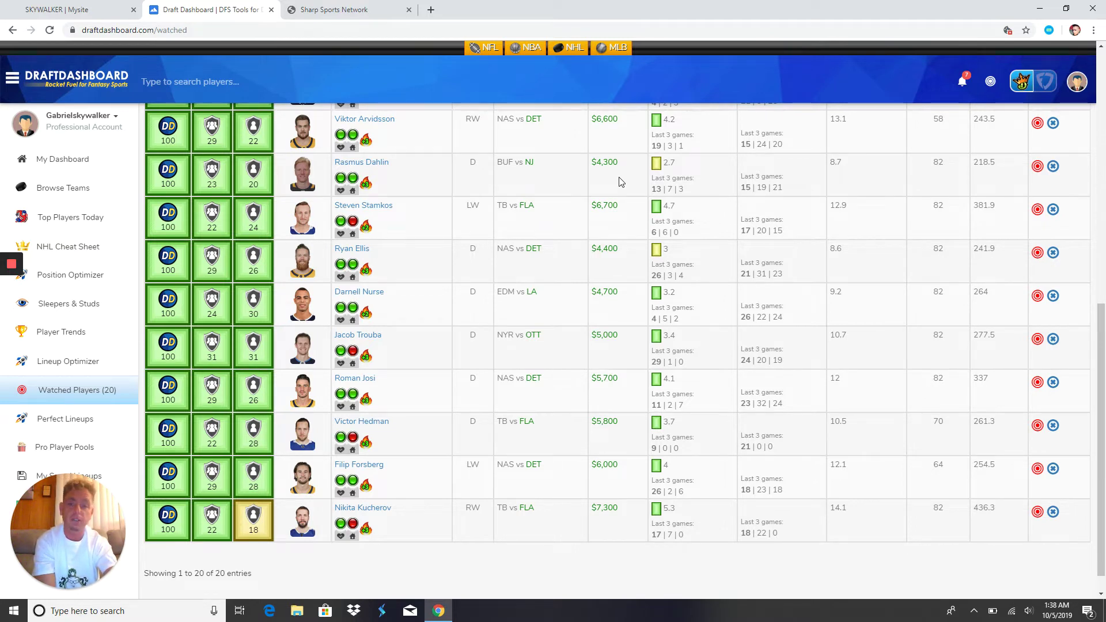
pyautogui.scroll(-1, 618, 180)
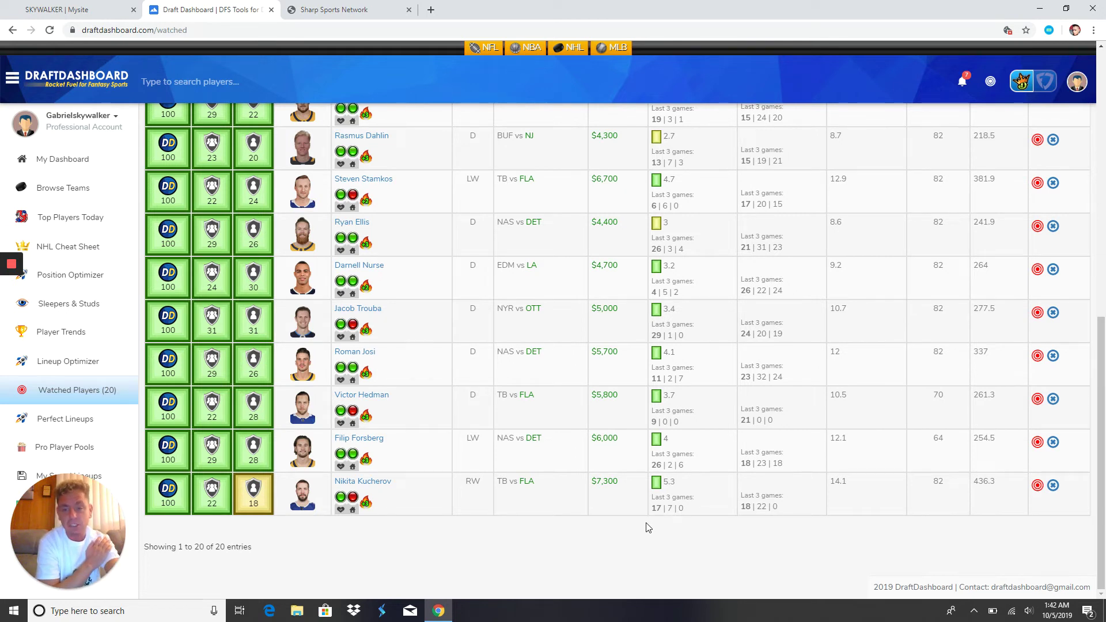
pyautogui.scroll(5, 648, 527)
pyautogui.scroll(5, 648, 527)
pyautogui.scroll(5, 647, 527)
pyautogui.scroll(-3, 647, 526)
pyautogui.scroll(-2, 649, 527)
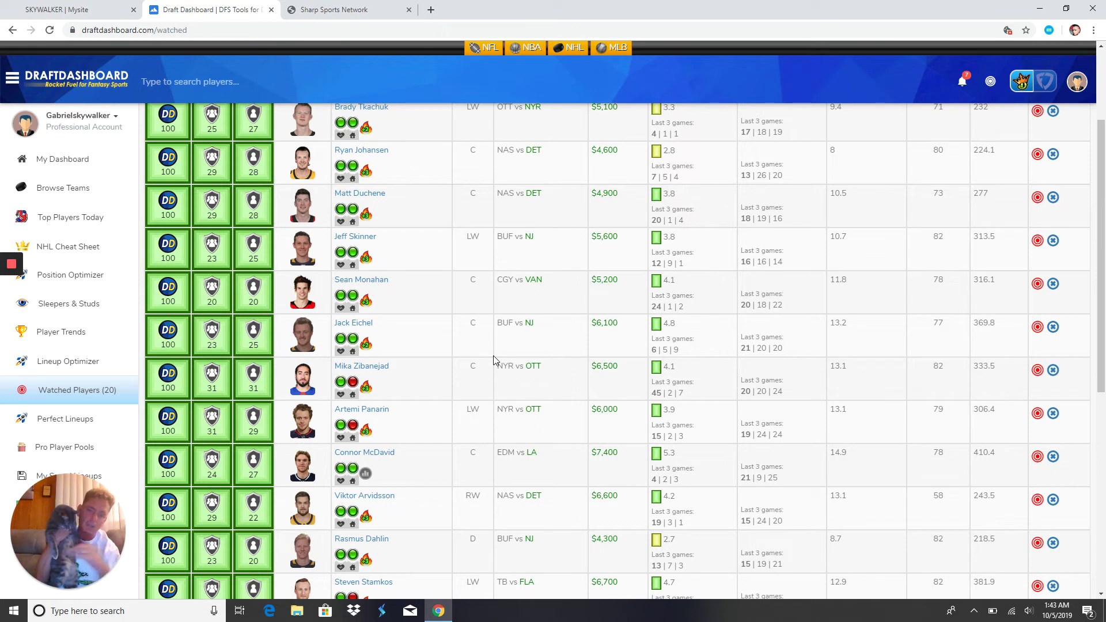
pyautogui.scroll(3, 554, 337)
pyautogui.scroll(2, 587, 345)
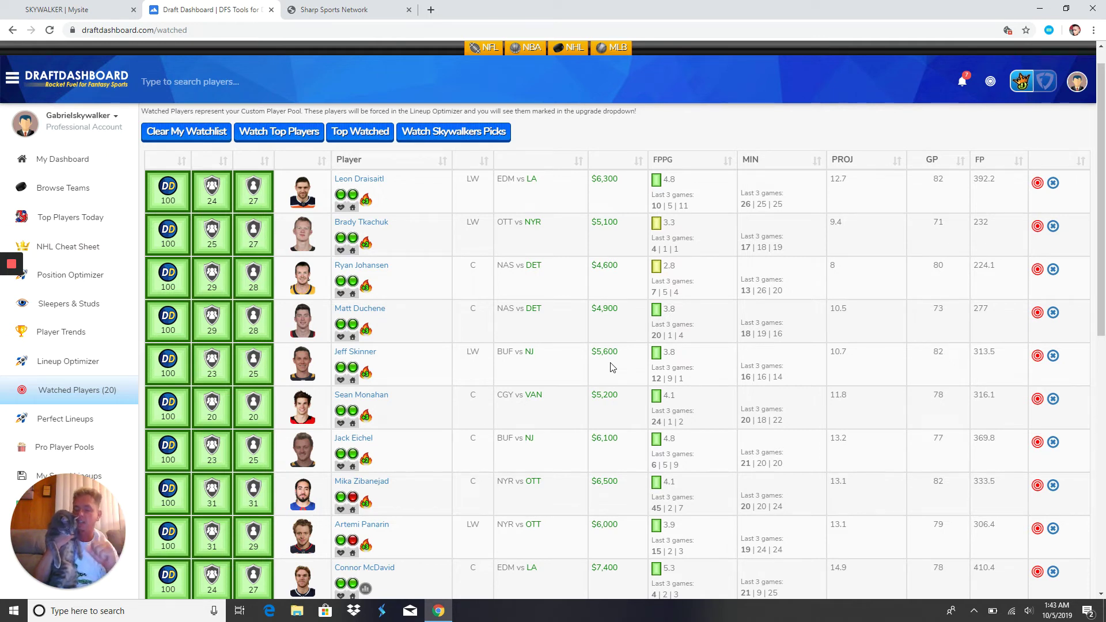
pyautogui.scroll(-1, 611, 366)
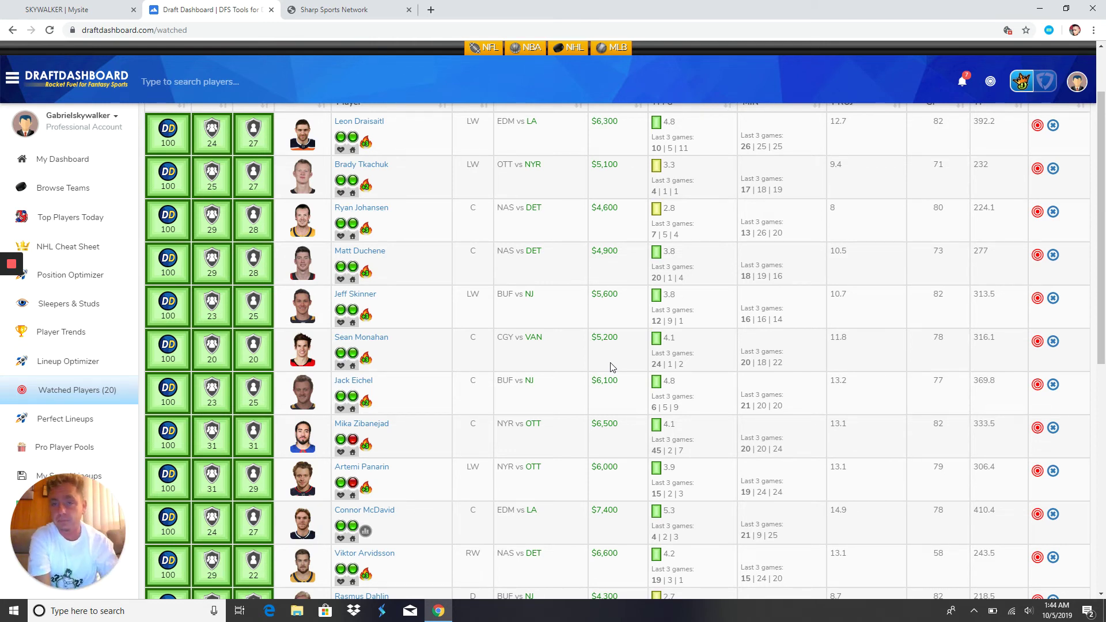
# Step: Switch to the Sharp Sports Network tab to view its passes and apparel
pyautogui.click(334, 10)
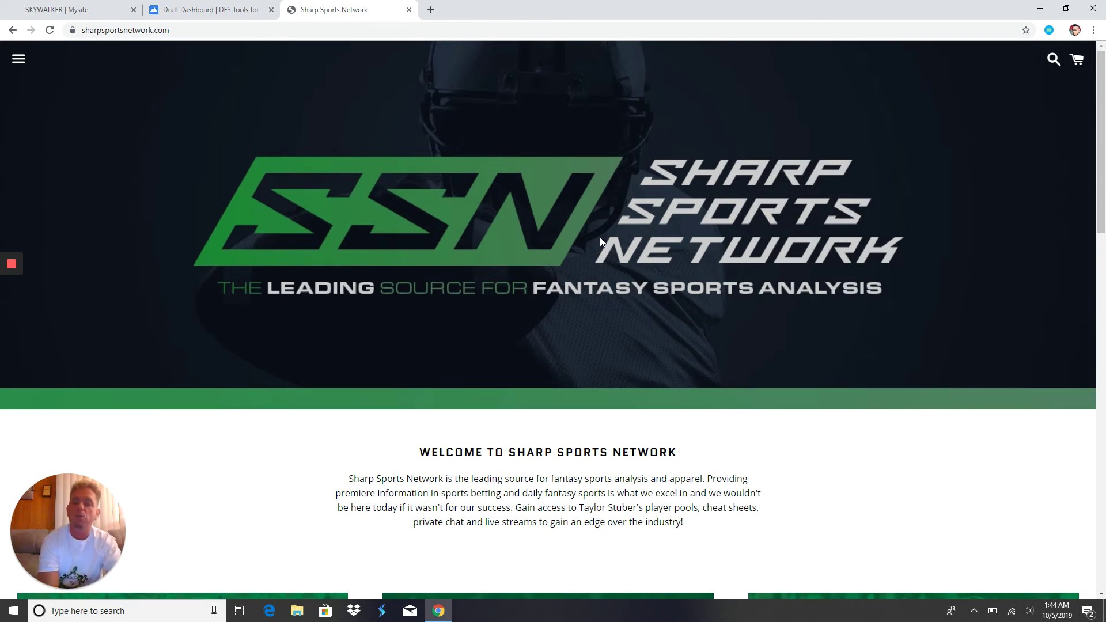
pyautogui.scroll(-3, 600, 237)
pyautogui.scroll(-3, 599, 237)
pyautogui.scroll(-3, 600, 237)
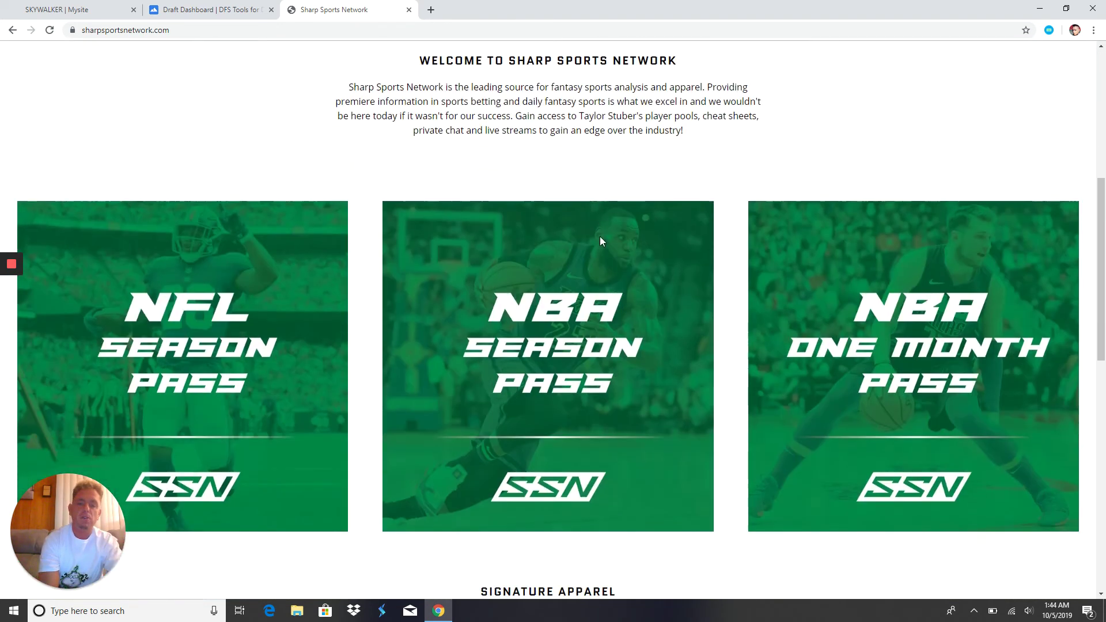
pyautogui.scroll(-3, 600, 237)
pyautogui.scroll(-3, 601, 241)
pyautogui.scroll(-2, 602, 240)
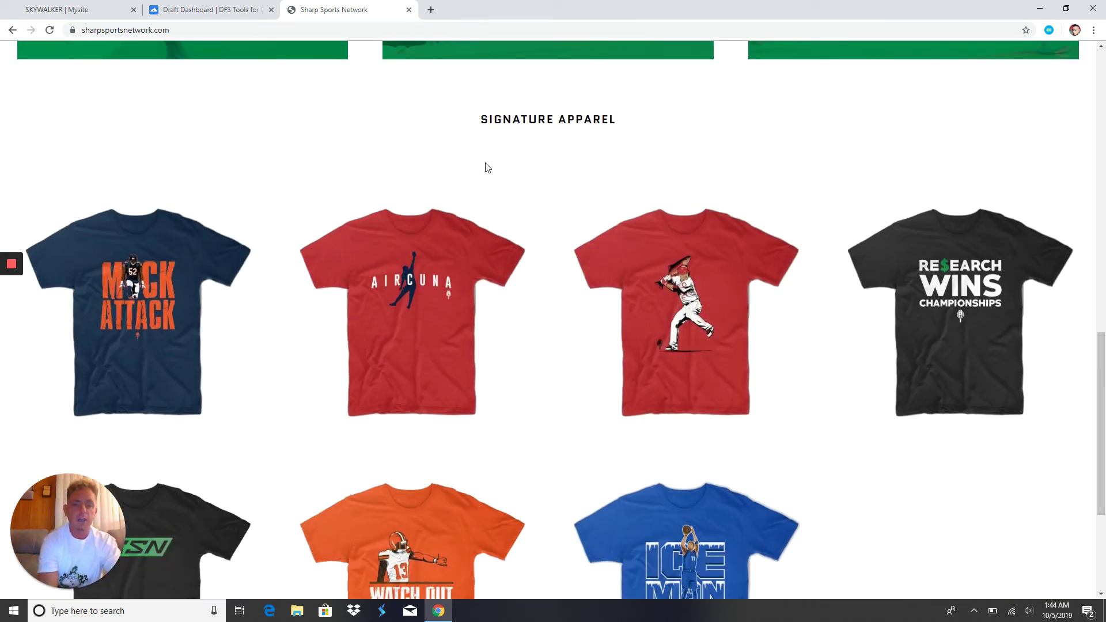
pyautogui.scroll(-1, 487, 166)
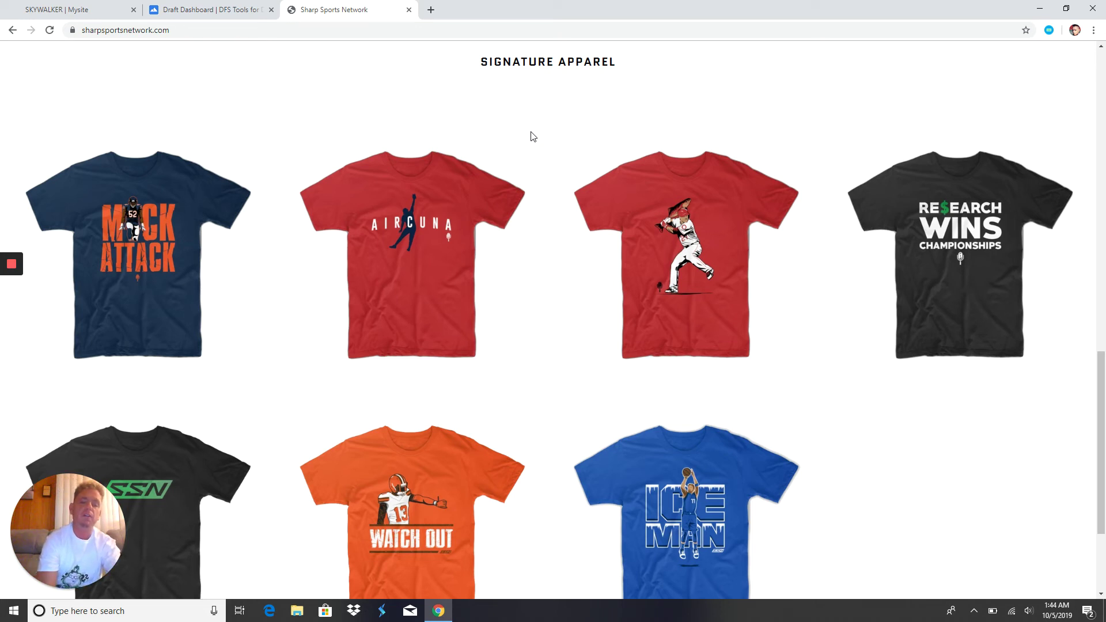
pyautogui.scroll(-1, 531, 135)
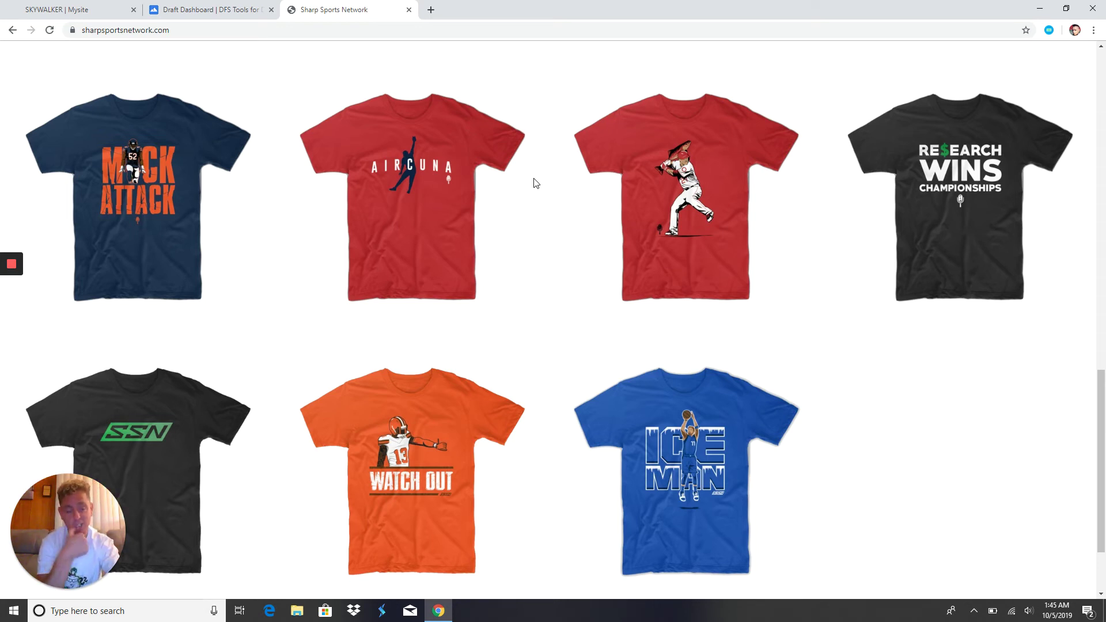
pyautogui.scroll(2, 535, 182)
pyautogui.scroll(3, 534, 182)
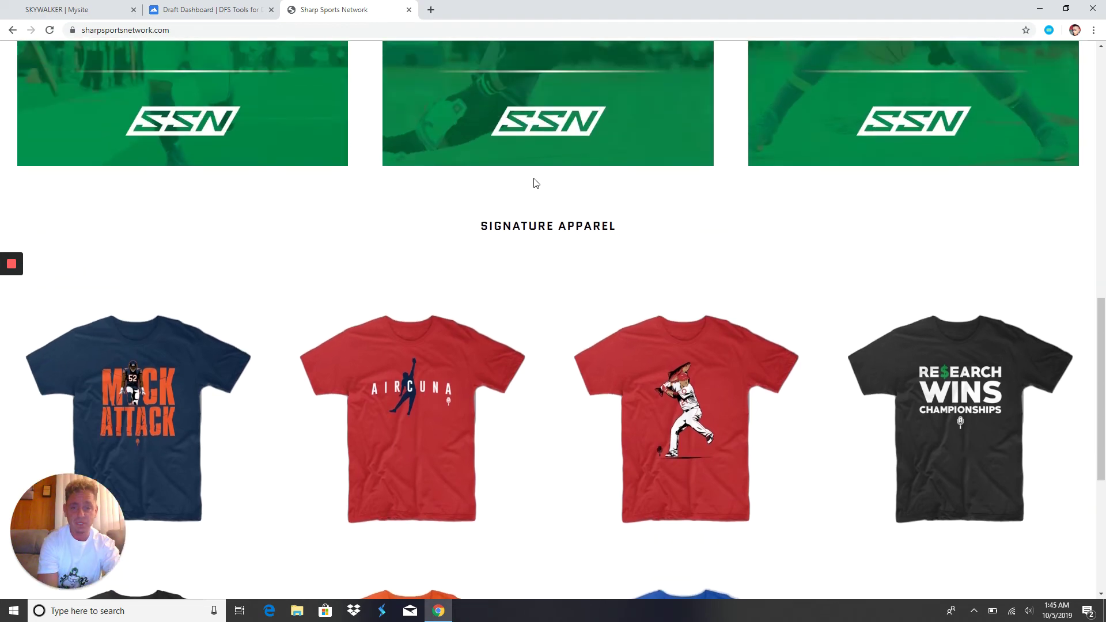
pyautogui.scroll(2, 533, 183)
pyautogui.scroll(2, 535, 182)
pyautogui.scroll(3, 534, 182)
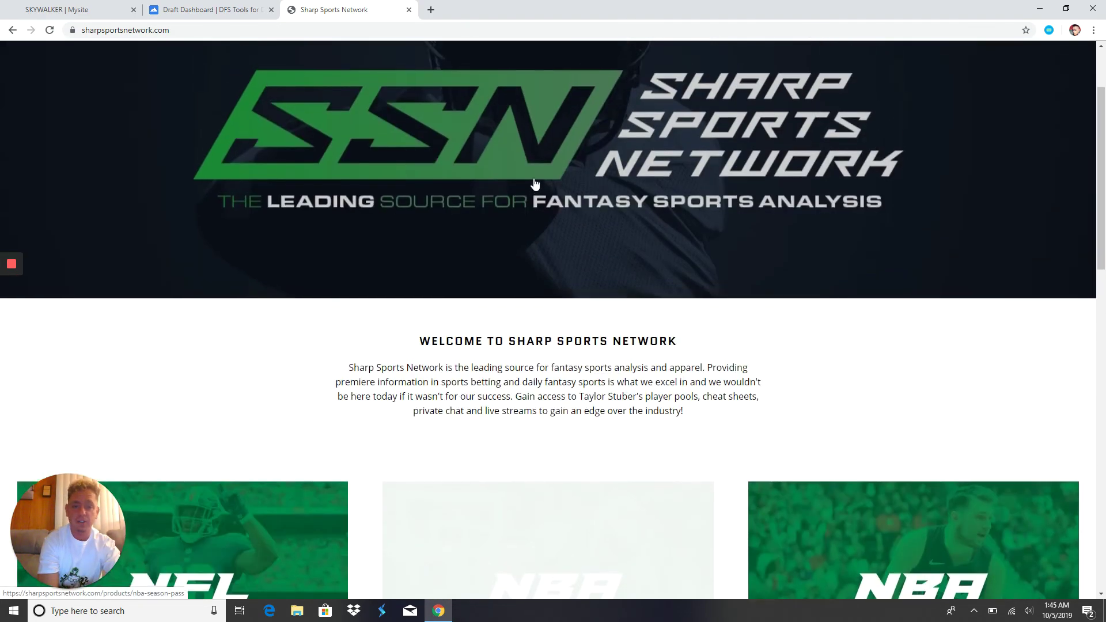
pyautogui.scroll(3, 535, 183)
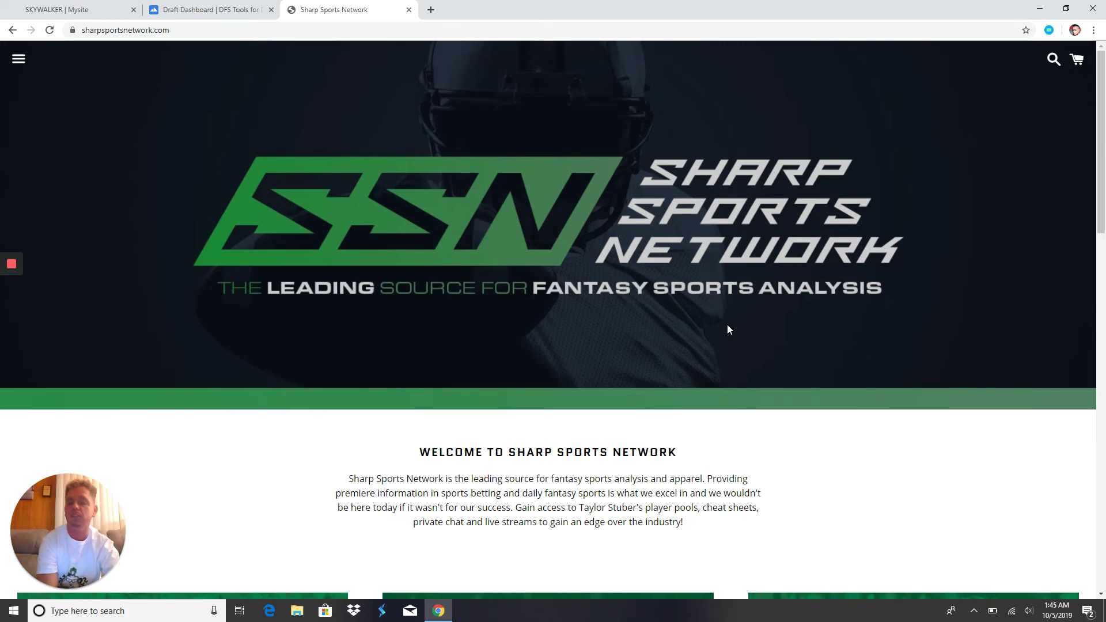
pyautogui.scroll(-2, 726, 323)
pyautogui.scroll(-1, 726, 324)
pyautogui.scroll(-4, 727, 324)
pyautogui.scroll(-3, 727, 324)
pyautogui.scroll(-1, 726, 324)
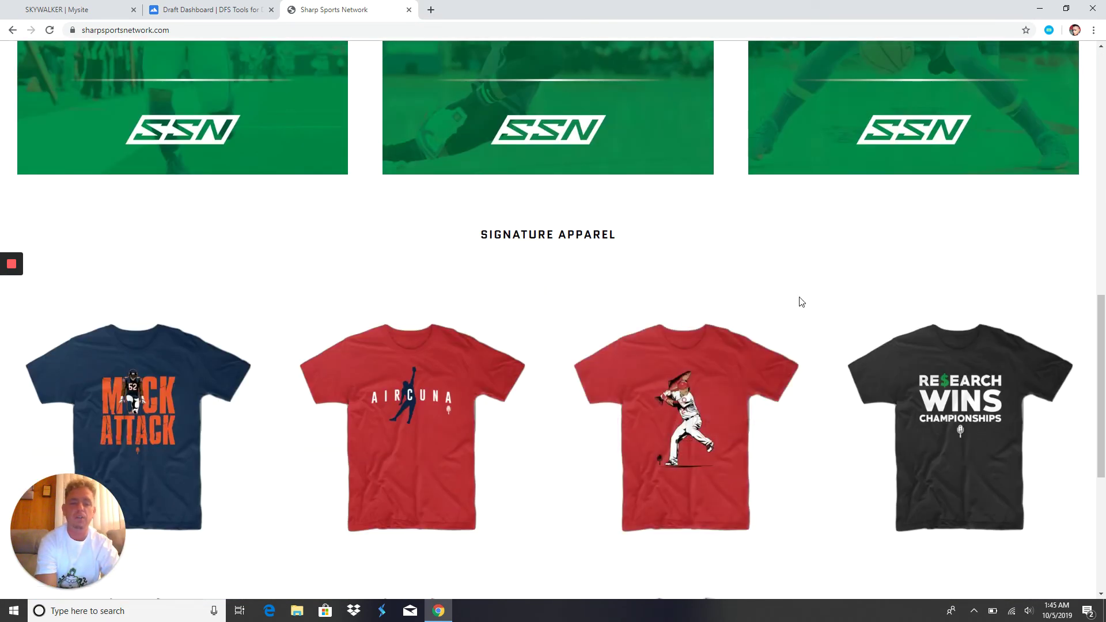
pyautogui.scroll(-2, 796, 293)
pyautogui.scroll(-1, 830, 345)
pyautogui.scroll(-2, 829, 344)
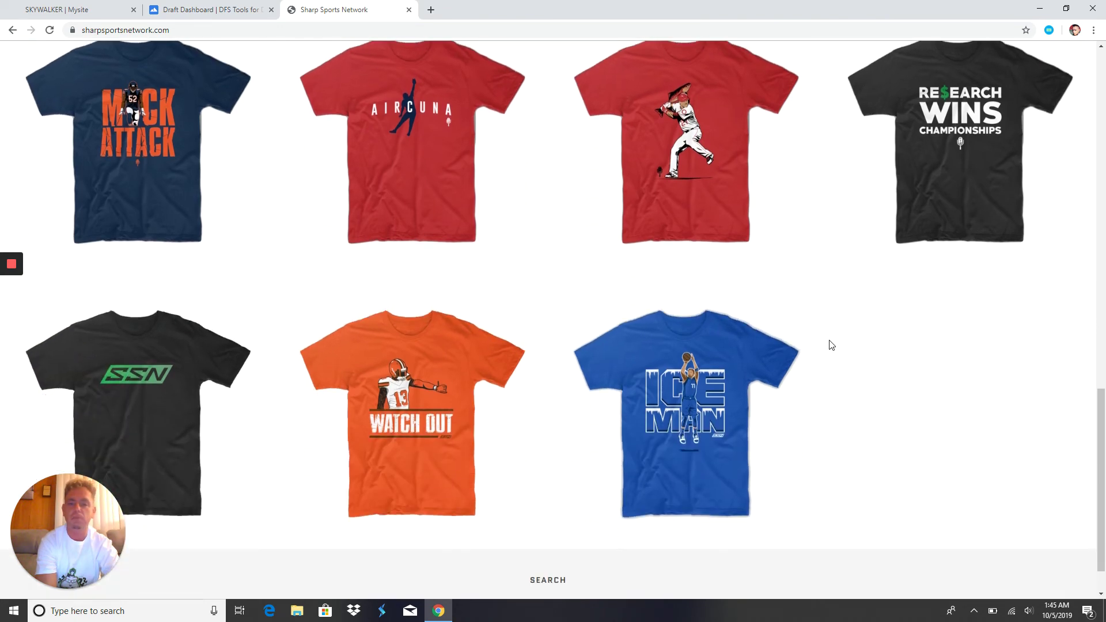
pyautogui.scroll(3, 829, 344)
pyautogui.scroll(4, 828, 345)
pyautogui.scroll(4, 829, 344)
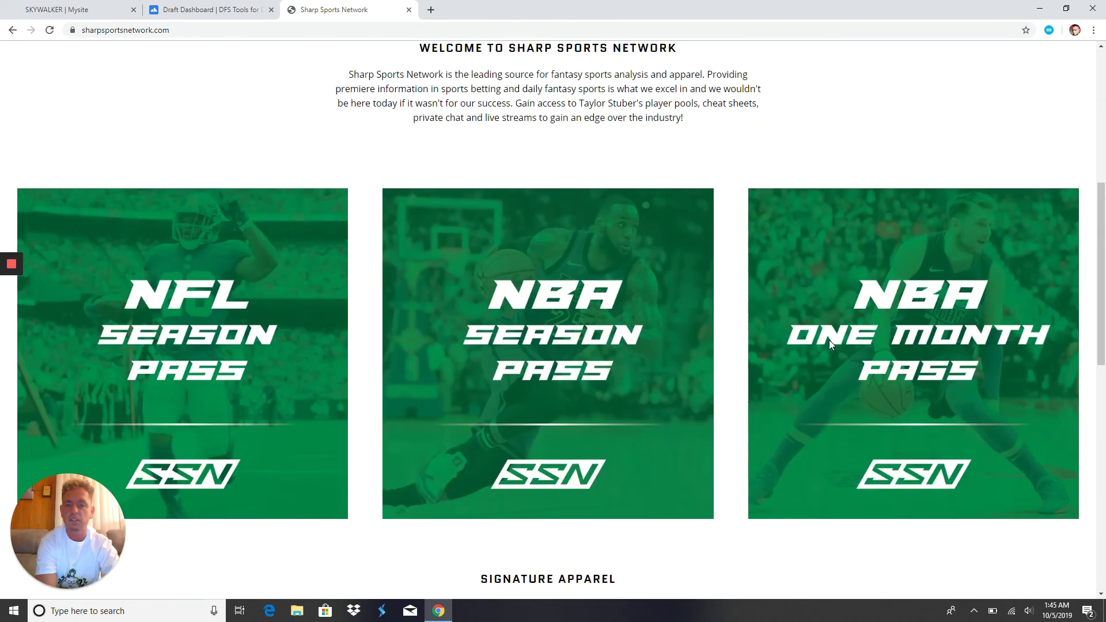
pyautogui.scroll(4, 829, 340)
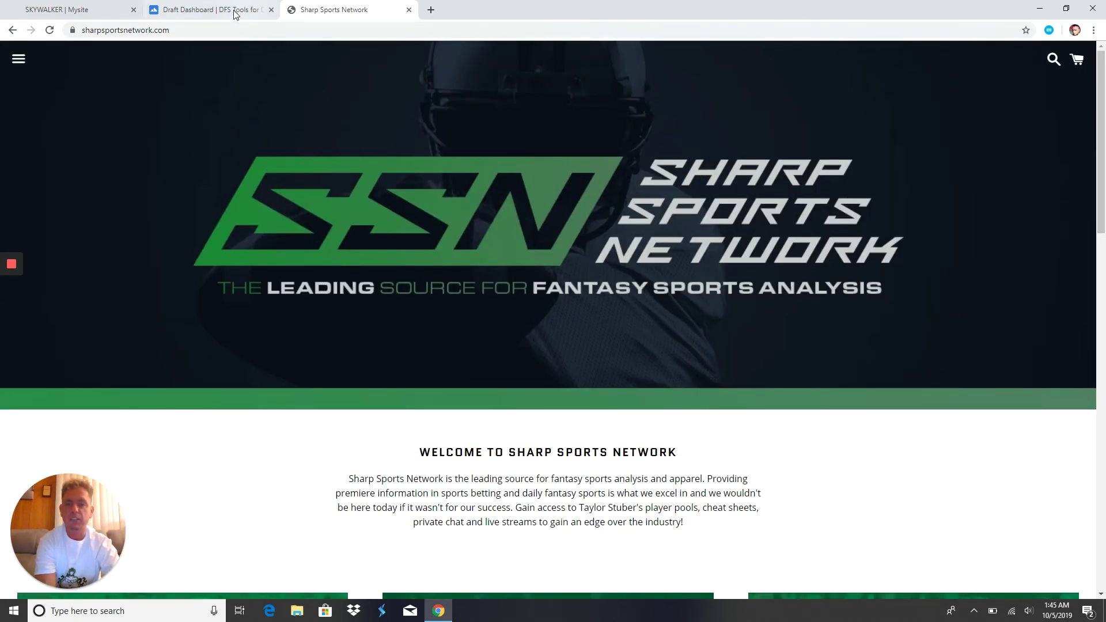
# Step: Return to Draft Dashboard and load the NHL Lineup Optimizer from the sidebar
pyautogui.click(208, 12)
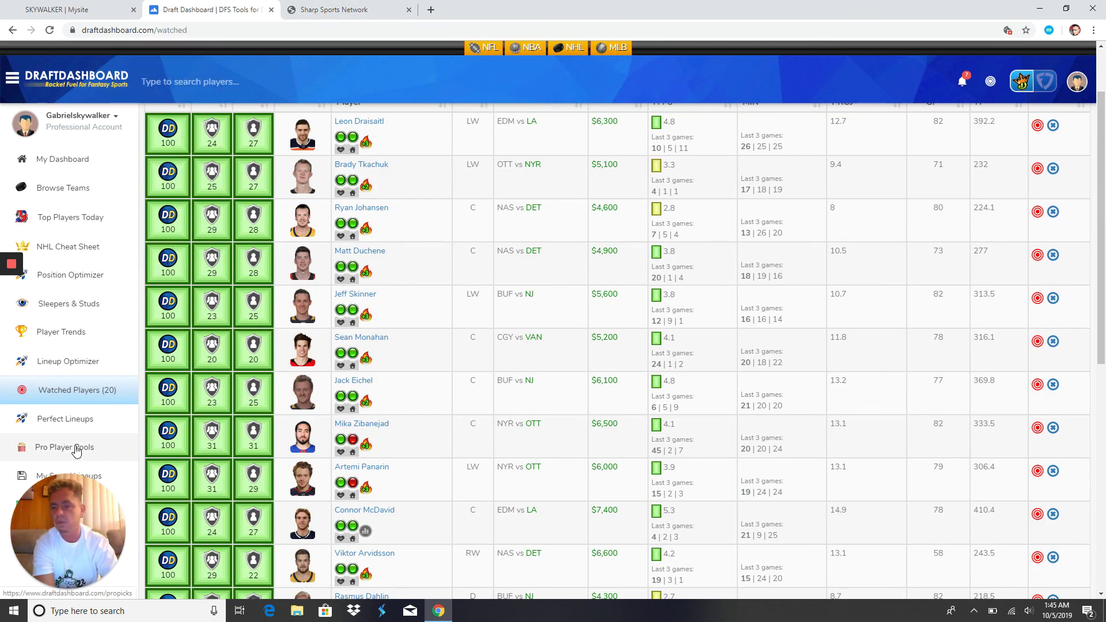
pyautogui.click(81, 363)
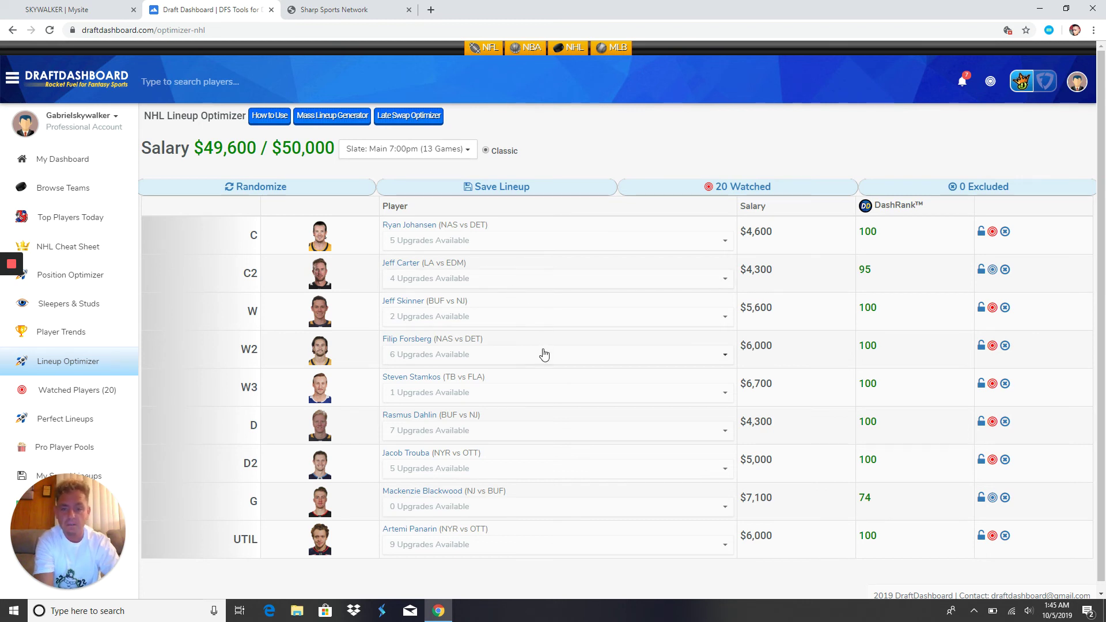
pyautogui.scroll(-1, 544, 353)
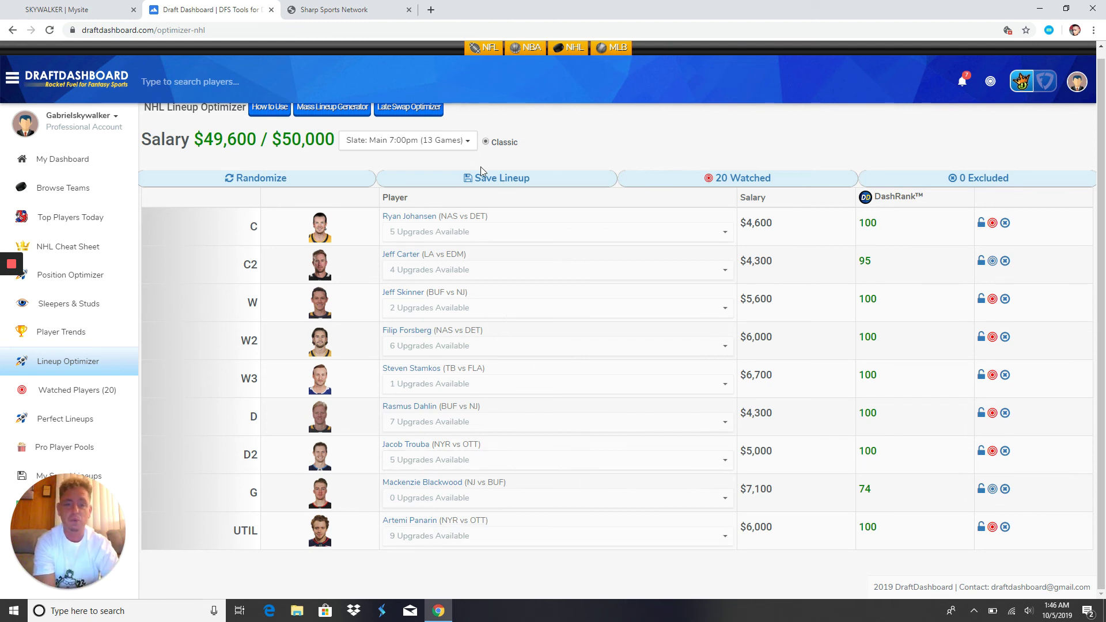
# Step: Save the $49,600 NHL optimizer lineup from Ryan Johansen to Artemi Panarin
pyautogui.click(497, 177)
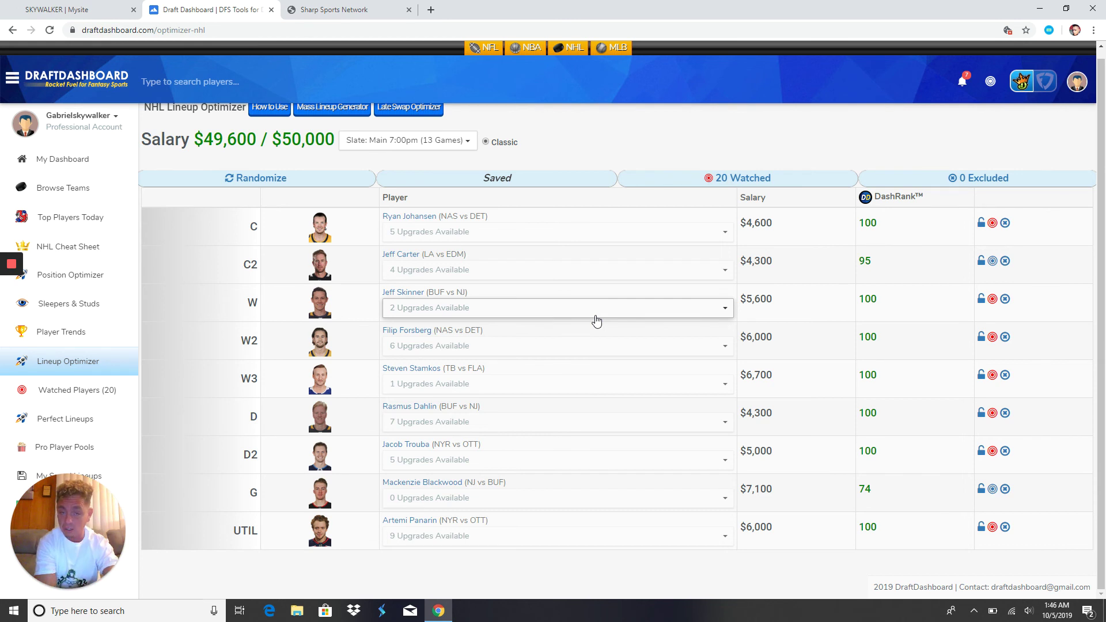
pyautogui.scroll(1, 596, 321)
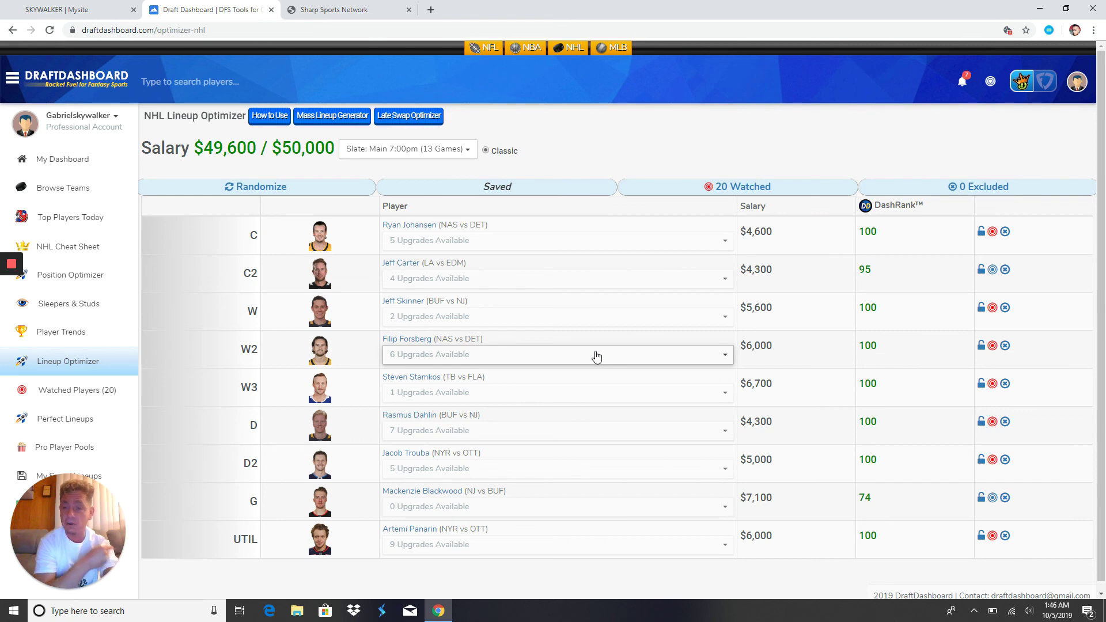
# Step: Switch to the SKYWALKER | Mysite tab and go to the DFS Club home page
pyautogui.click(57, 9)
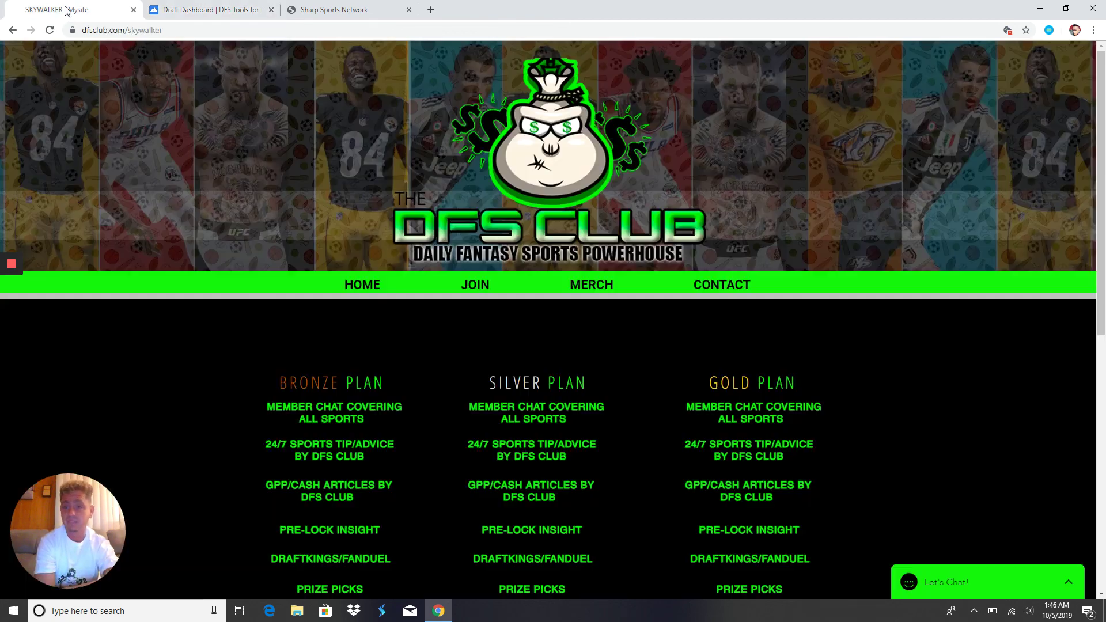
pyautogui.click(362, 285)
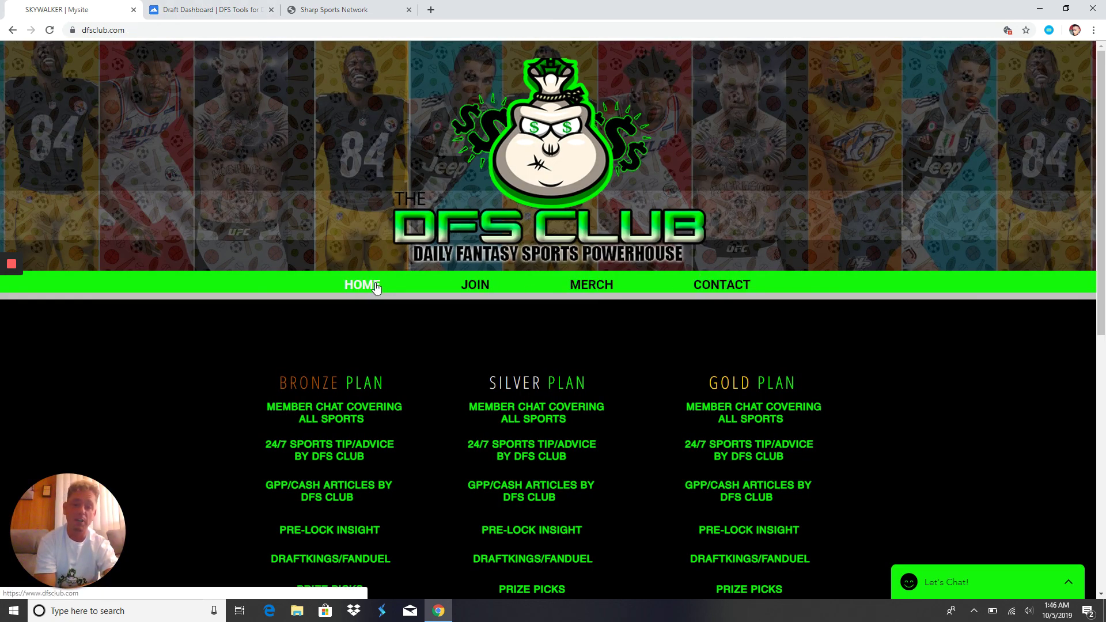
pyautogui.scroll(-2, 787, 343)
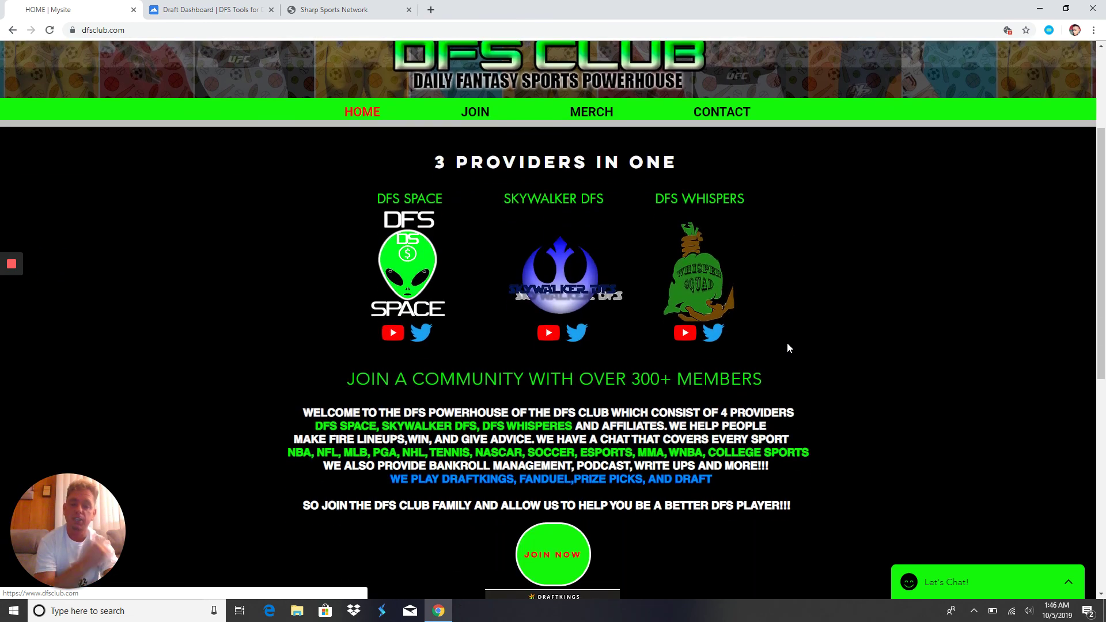
pyautogui.scroll(-2, 786, 341)
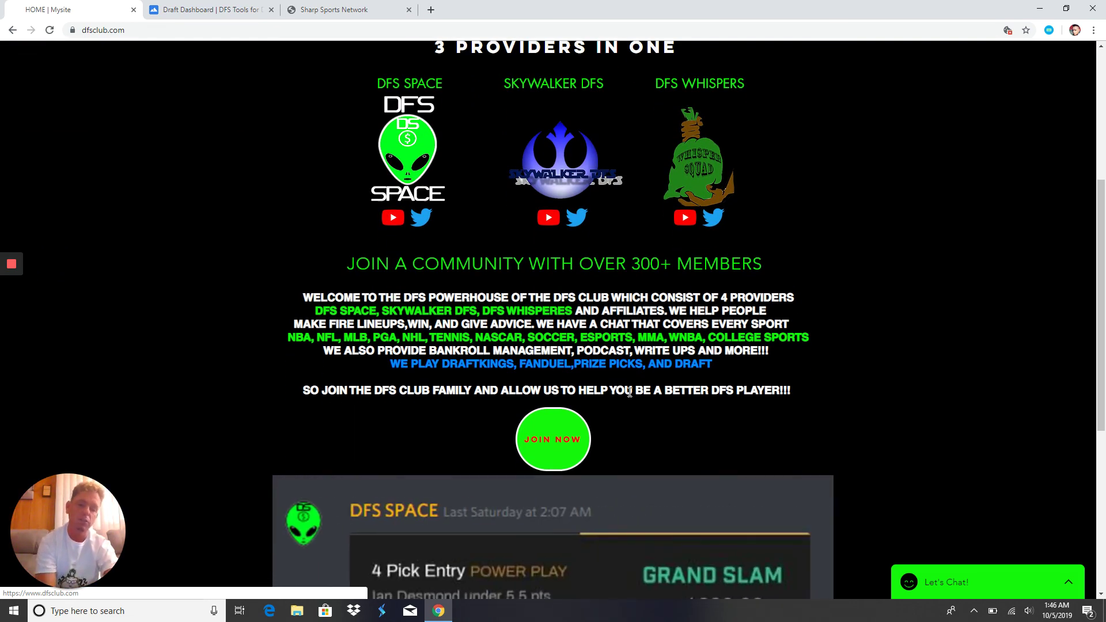
pyautogui.scroll(5, 787, 341)
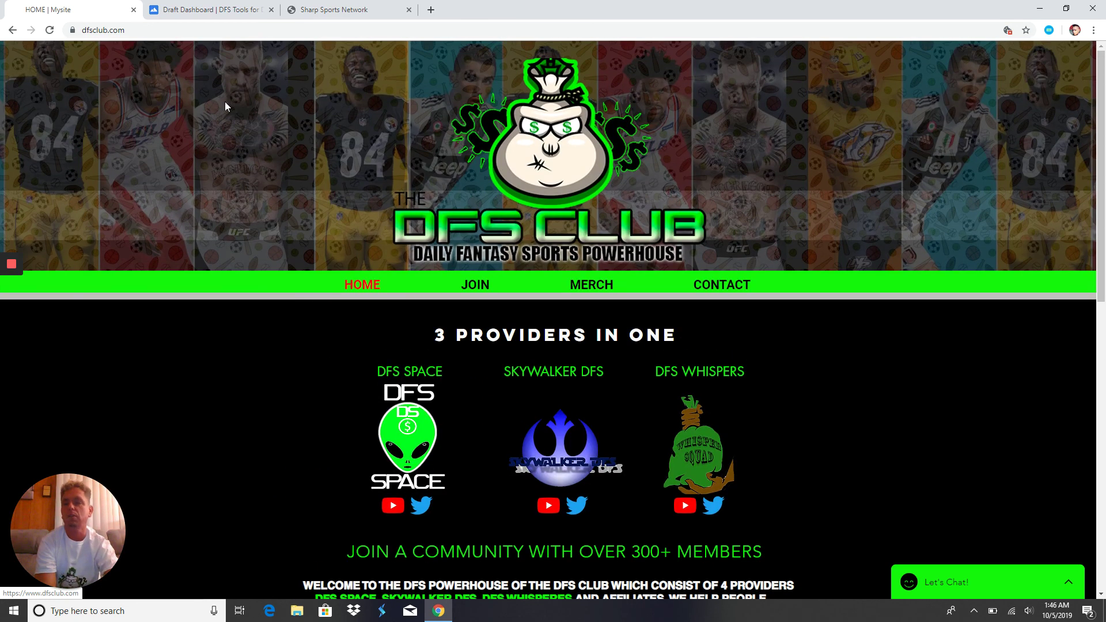
# Step: Return to the Draft Dashboard tab showing the saved $49,600 optimizer lineup
pyautogui.click(185, 10)
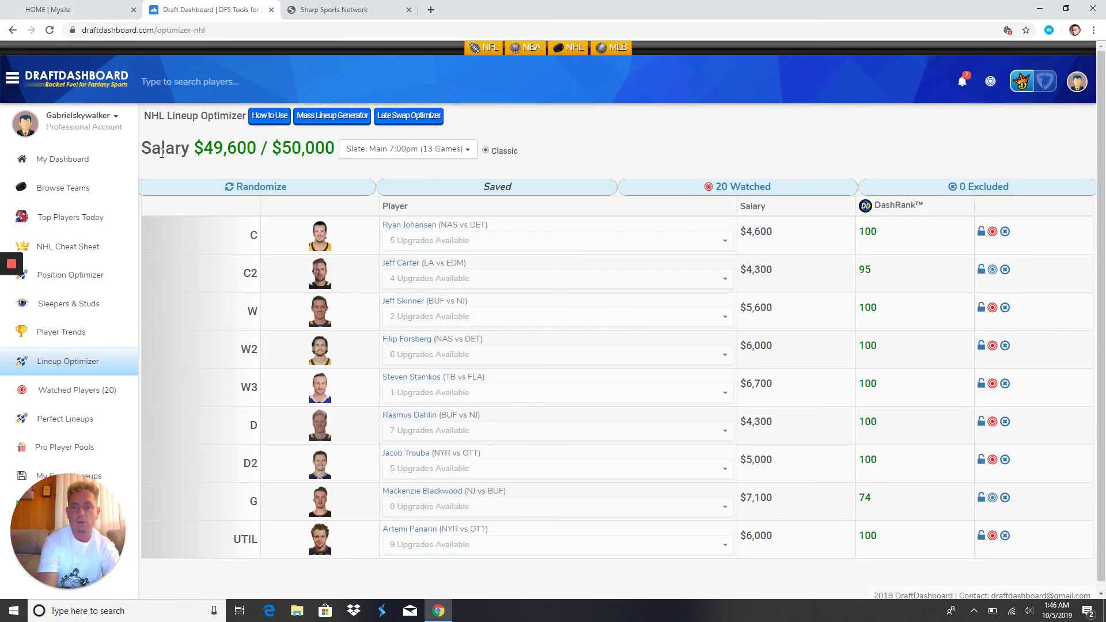